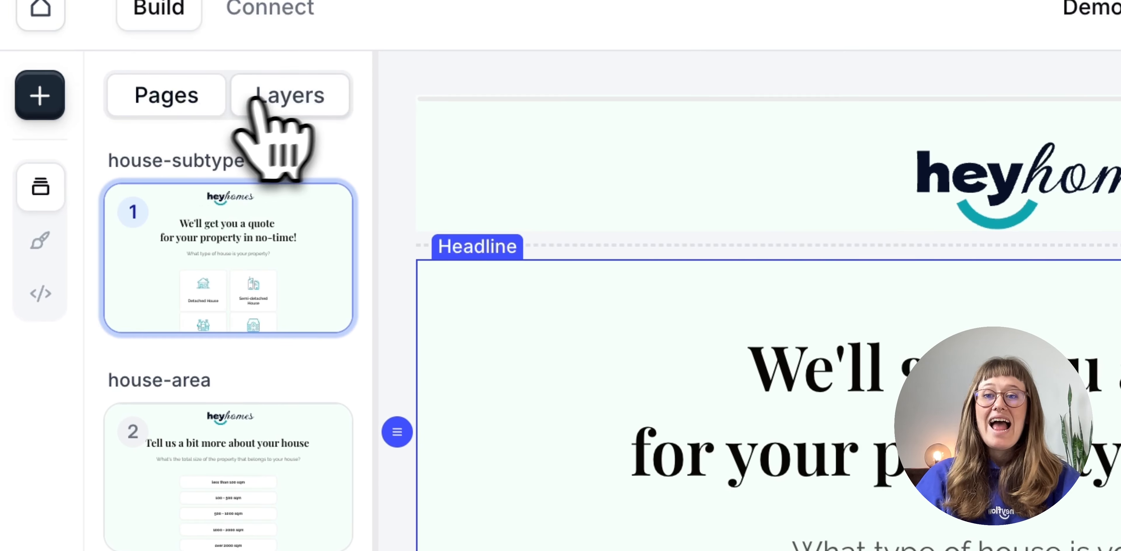
- Look over the house-subtype page's layers and the actions available for that page
click(281, 98)
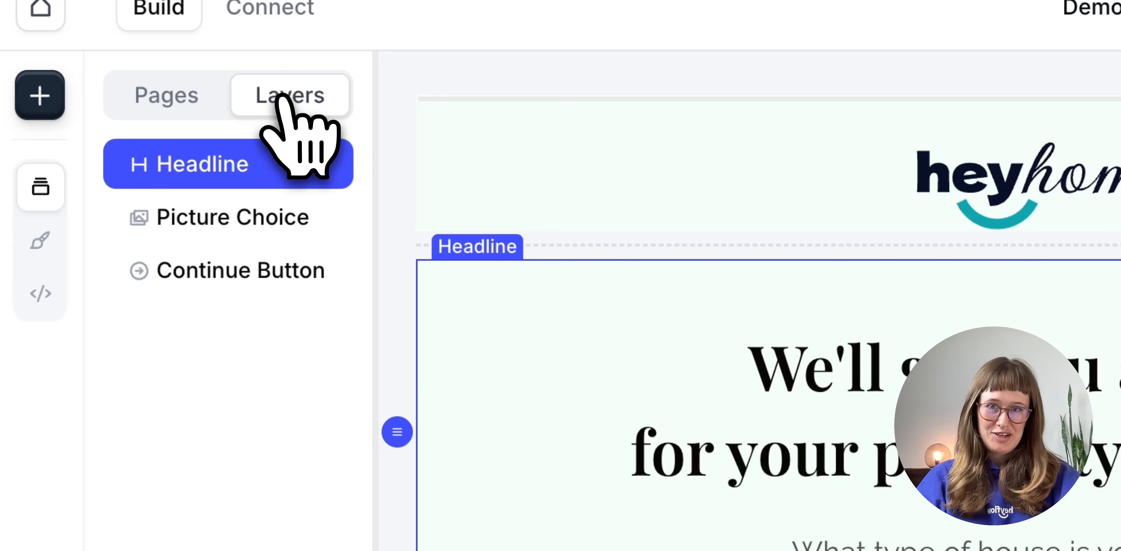
click(150, 92)
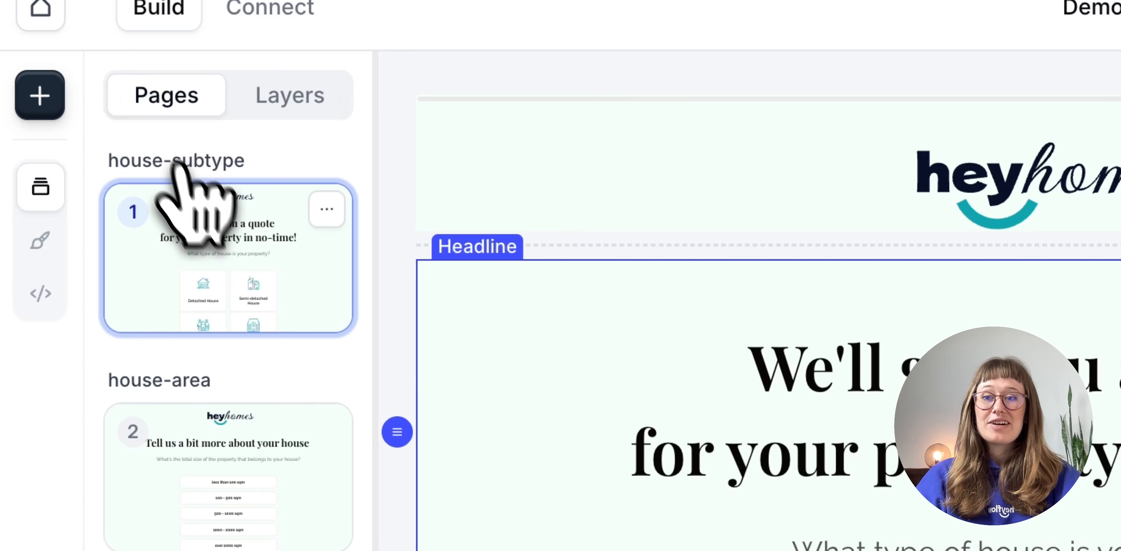
mouse_move(227, 246)
mouse_down()
mouse_move(233, 440)
mouse_move(244, 252)
mouse_move(233, 245)
mouse_up()
right_click(233, 244)
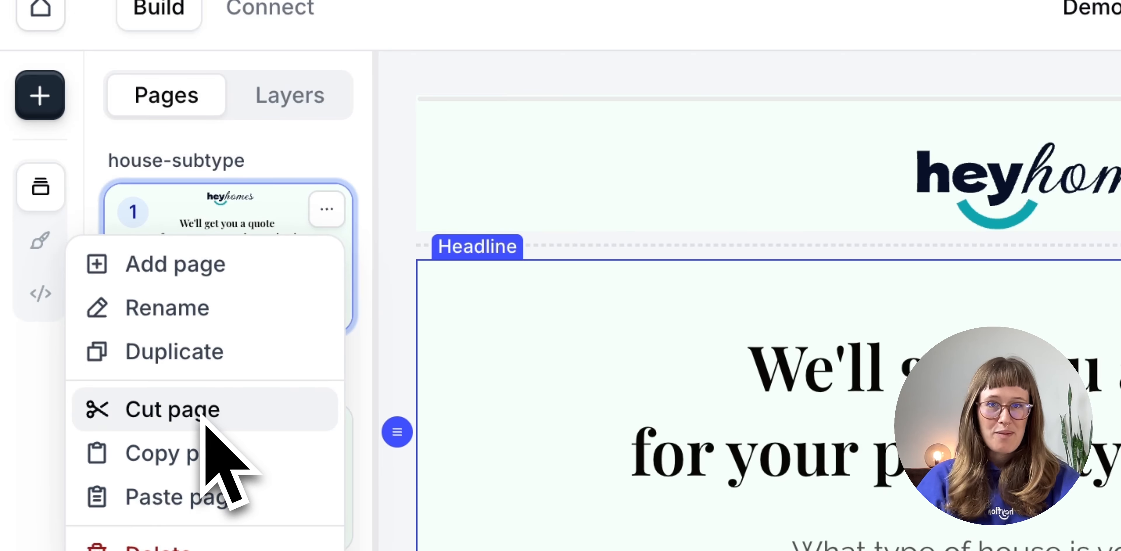
click(218, 161)
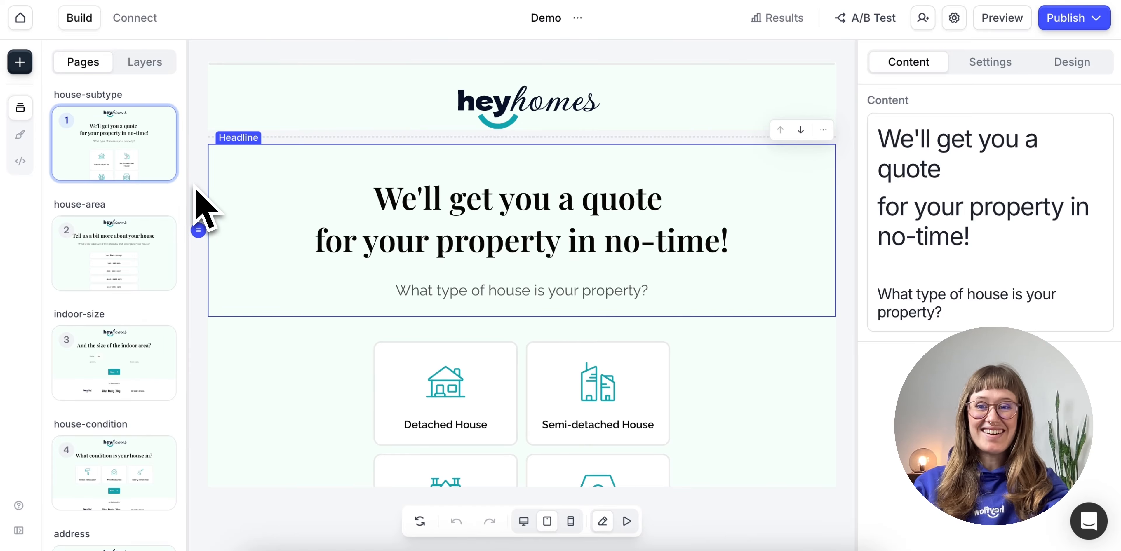
- Add a Text block above the headline on the house-subtype page
click(18, 65)
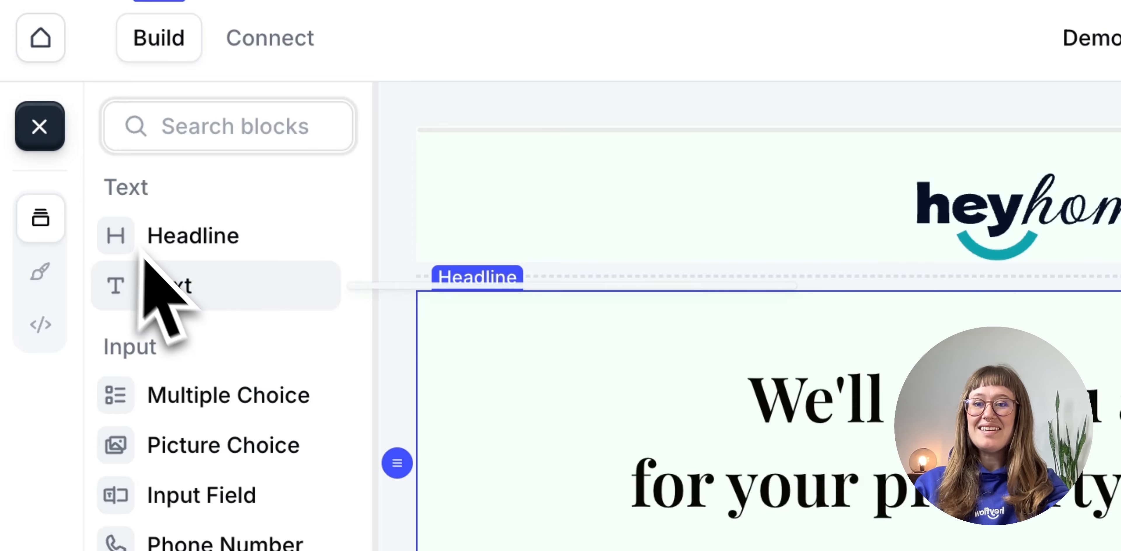
drag(174, 285, 1052, 296)
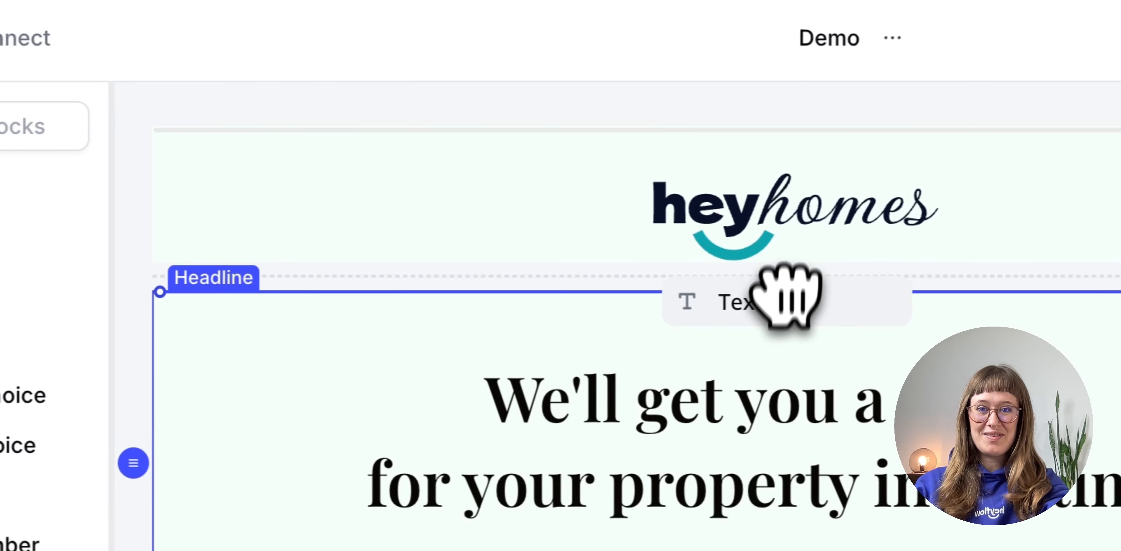
drag(788, 296, 789, 334)
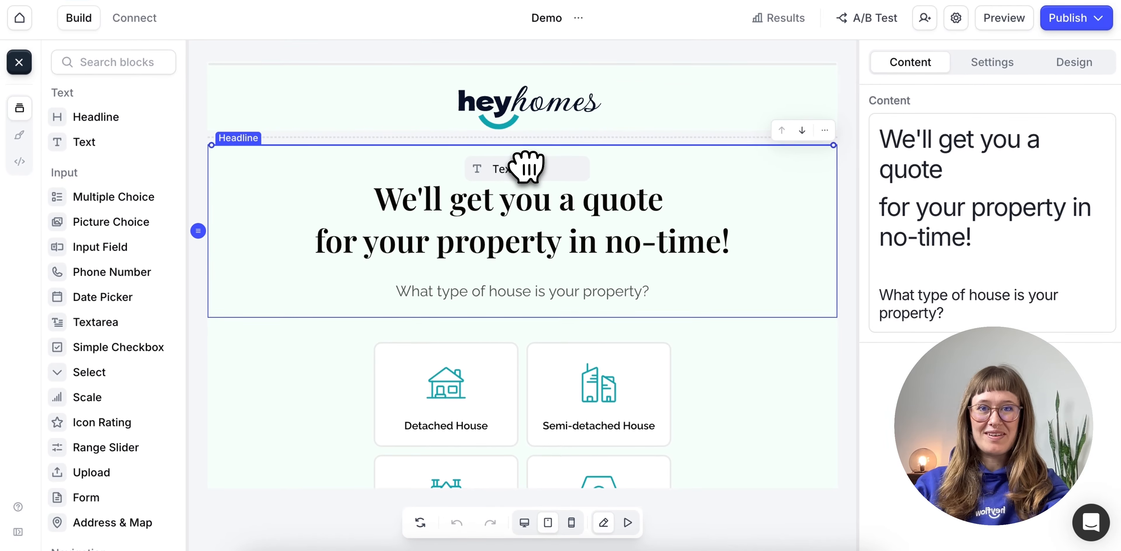
drag(526, 166, 528, 170)
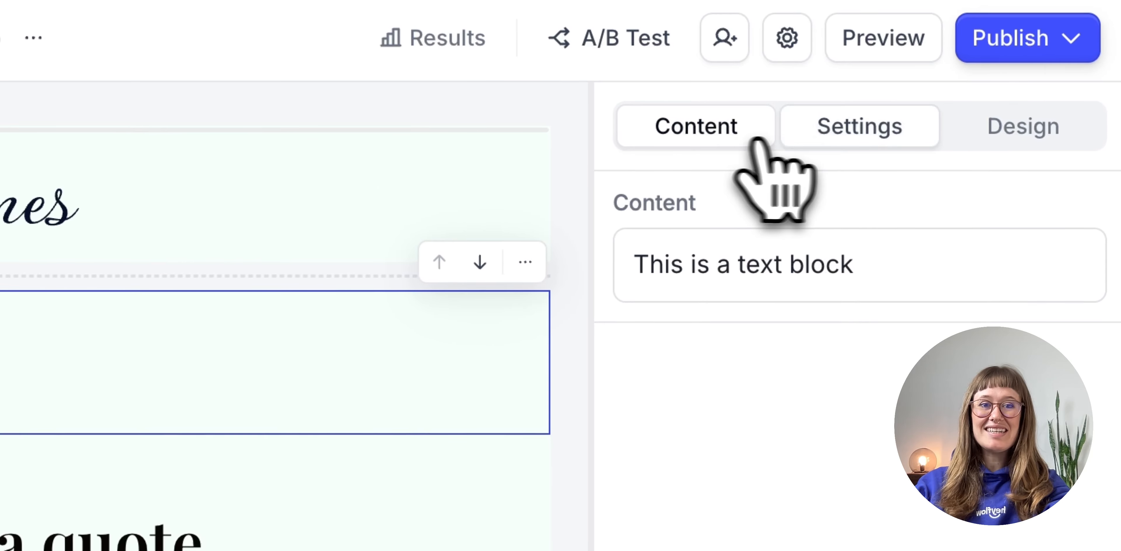
- Replace the new text block's placeholder content with "What type of house is your property?"
click(847, 140)
click(968, 138)
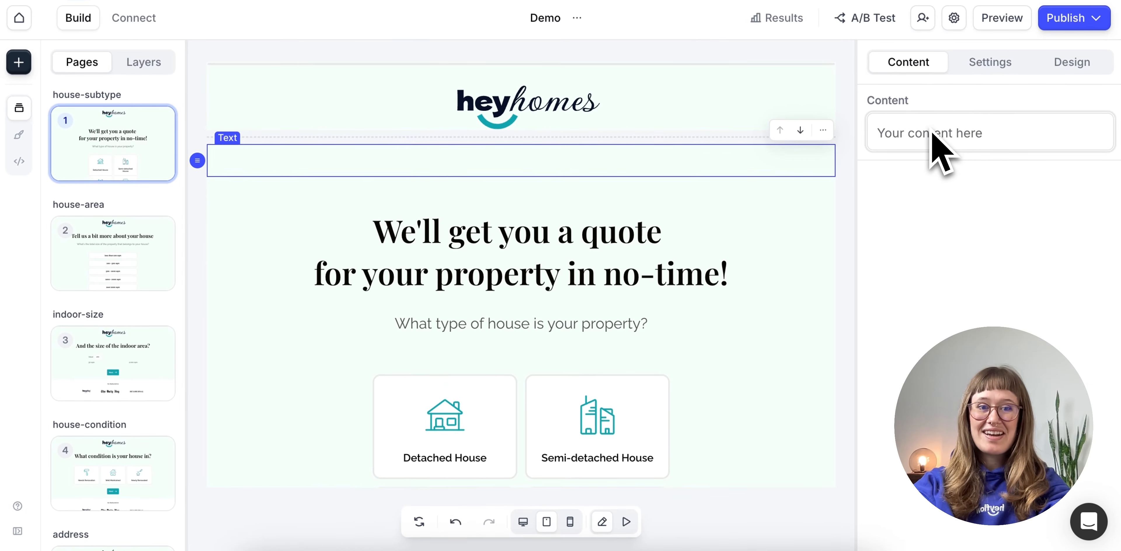
click(932, 133)
text(What type of house is your property?)
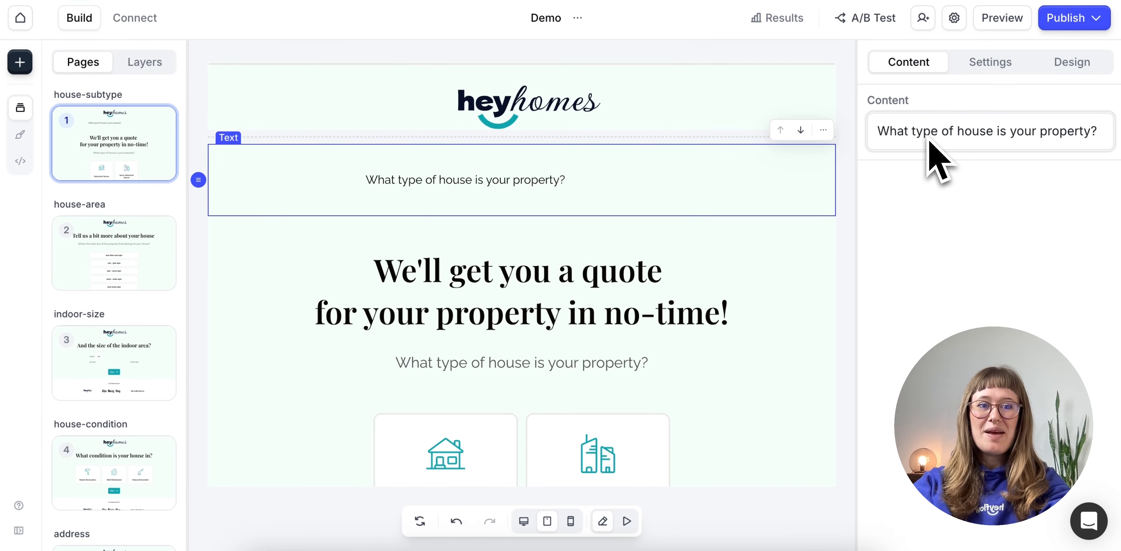
- Format the text block's question as a bold, underlined H2 heading in the primary color
triple_click(931, 132)
click(815, 99)
click(953, 99)
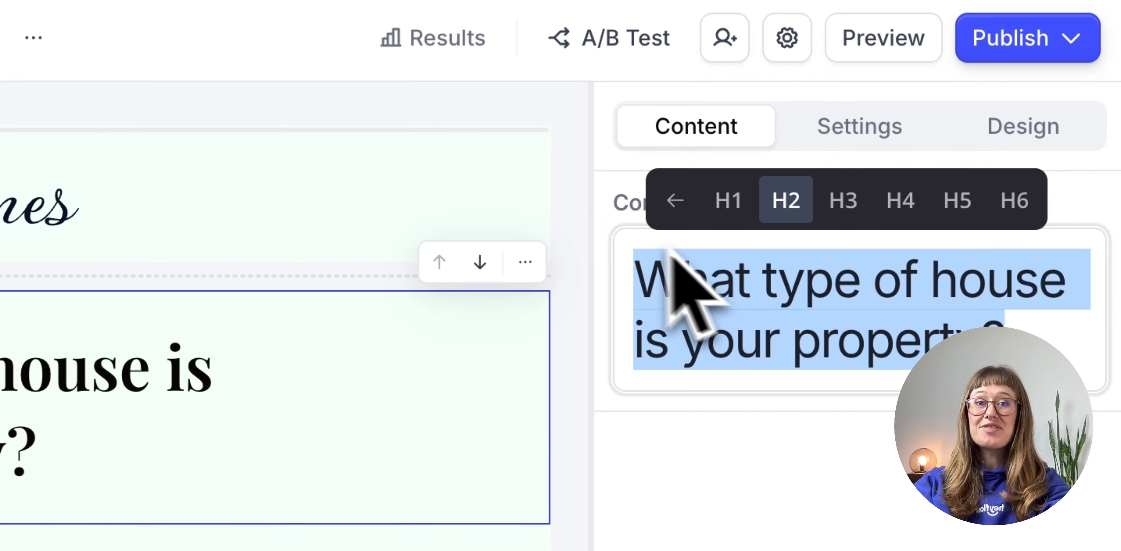
click(675, 200)
click(775, 200)
click(505, 200)
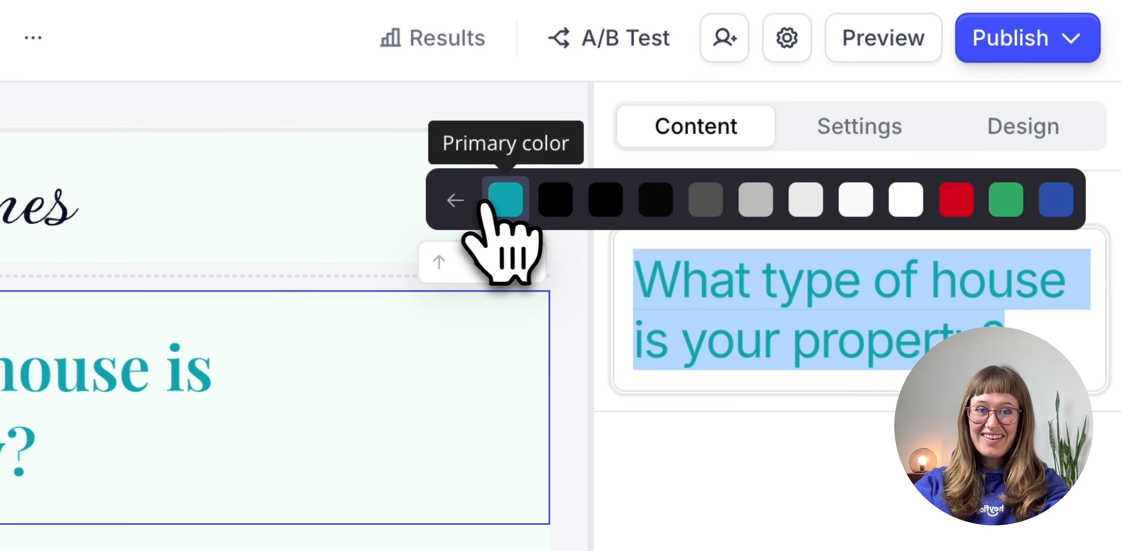
click(456, 200)
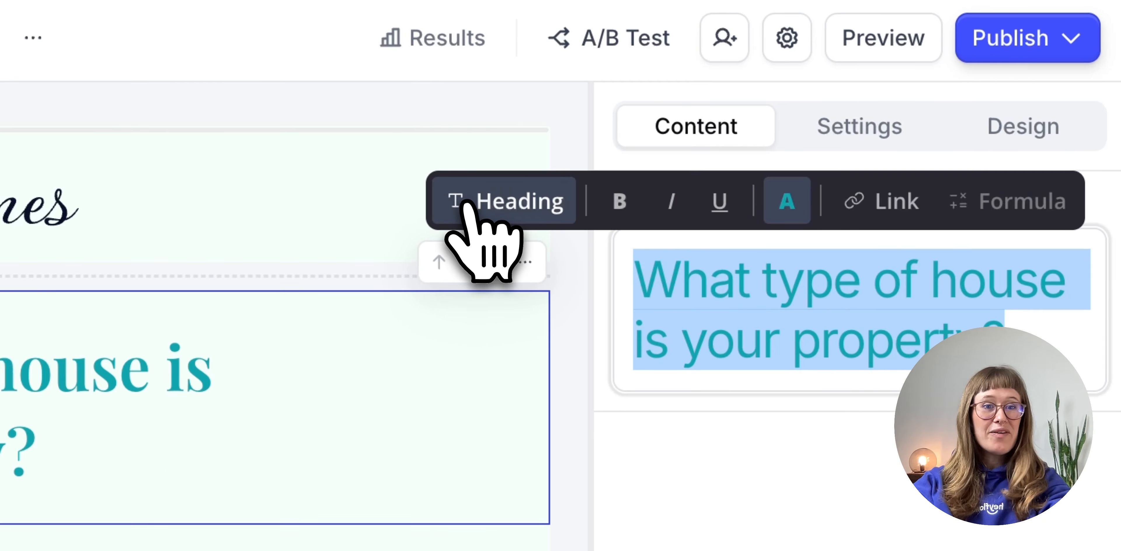
click(719, 201)
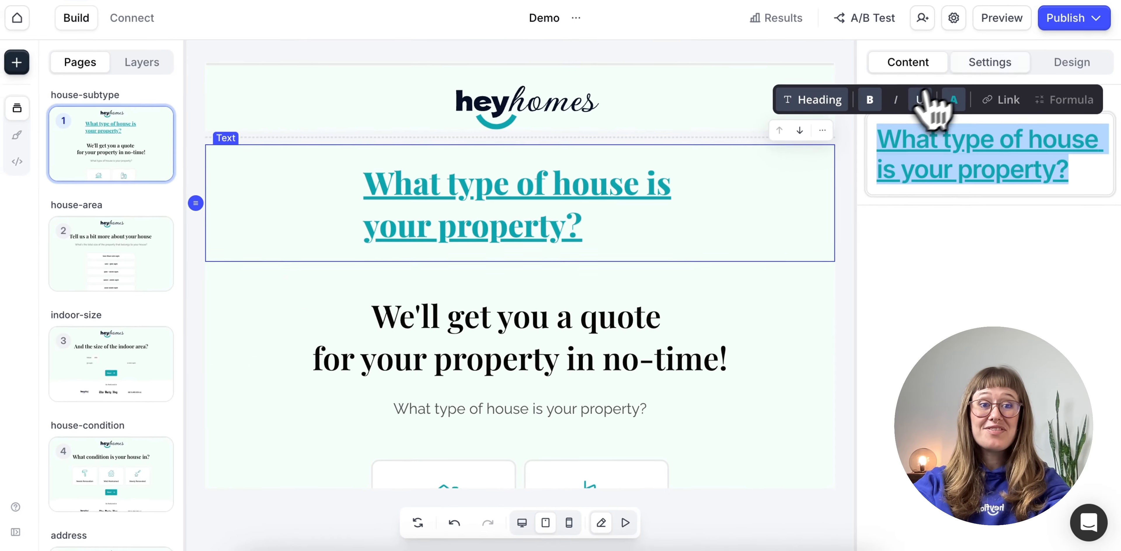
- Hide the text block on desktop while keeping it on mobile, and check the page in the mobile view
click(859, 126)
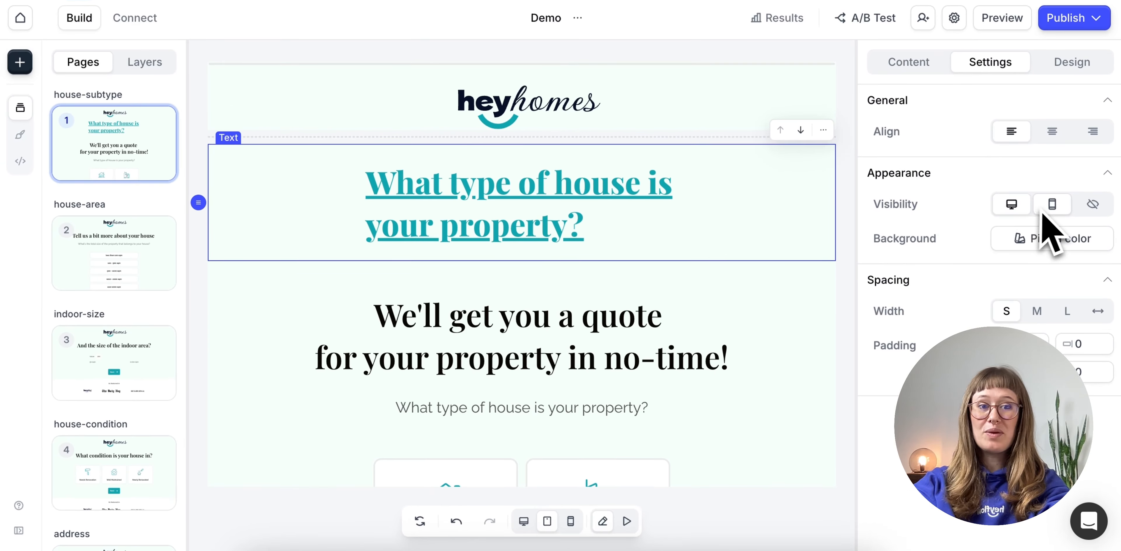
click(1014, 208)
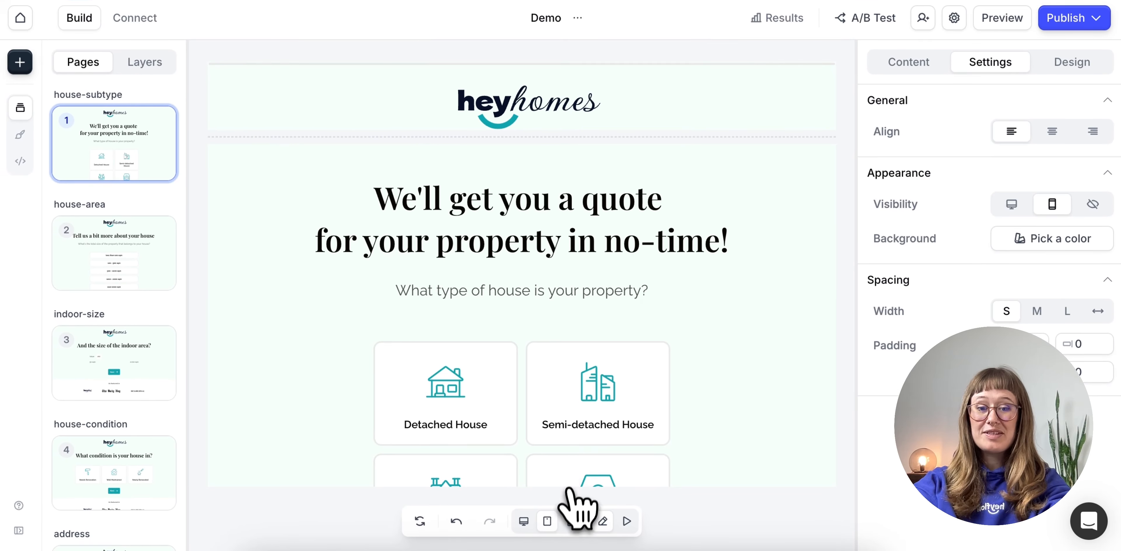
click(571, 521)
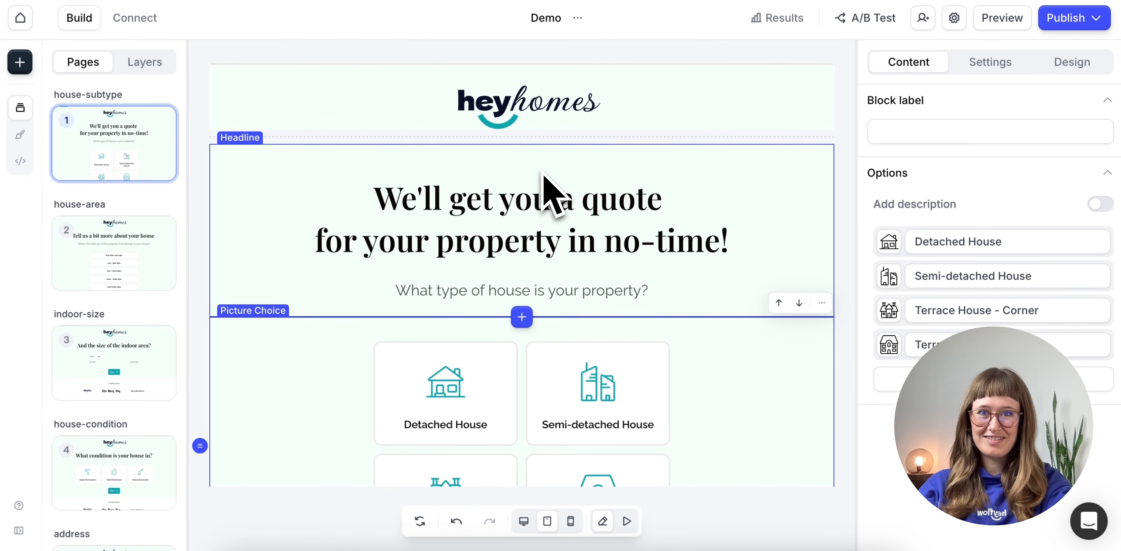
- Add and remove a fifth picture choice option, and try a different Streamline icon for Terrace House - Middle
click(925, 385)
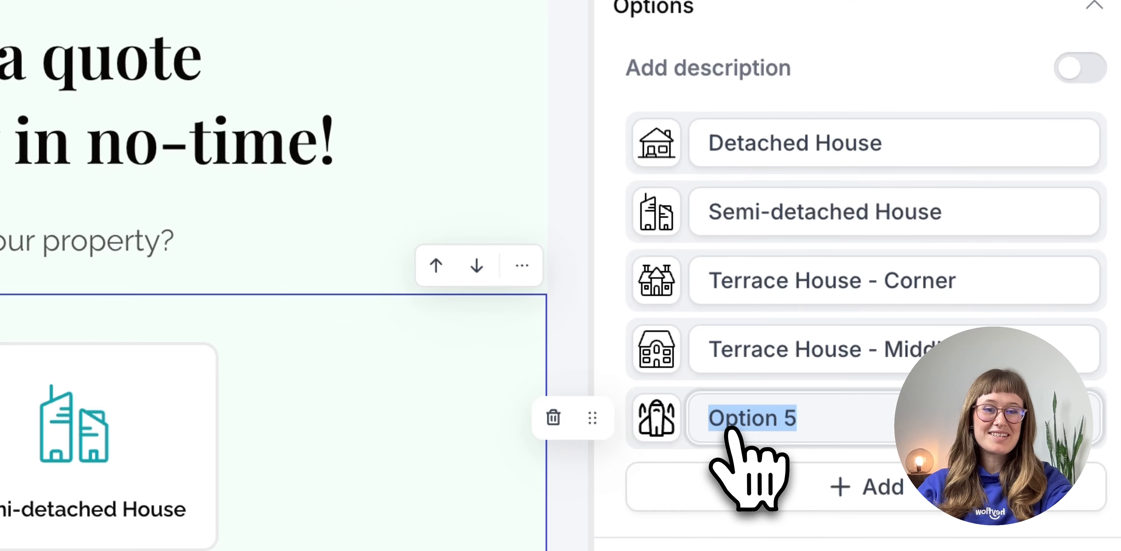
click(553, 418)
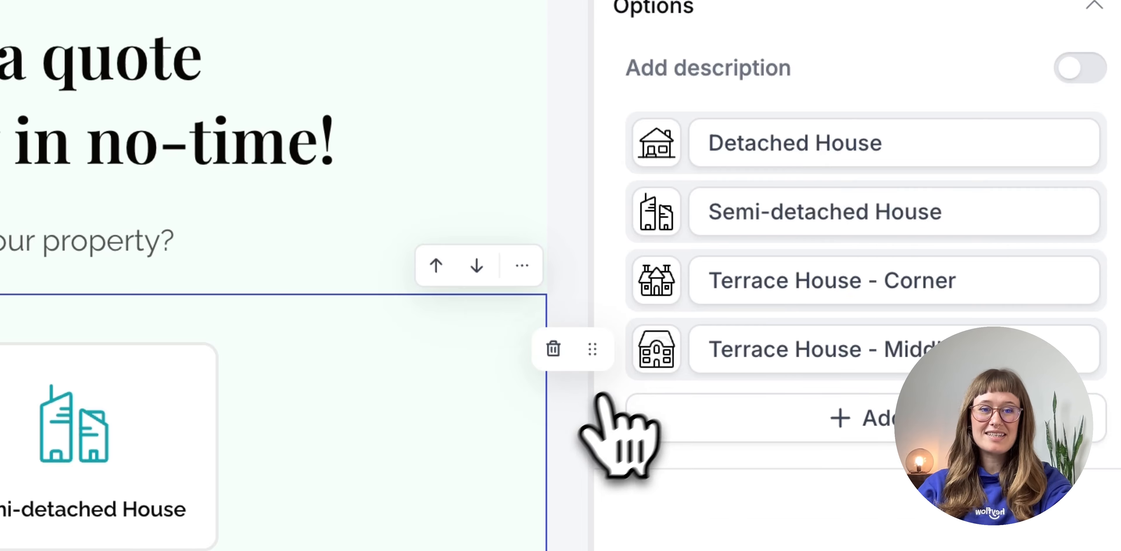
click(657, 350)
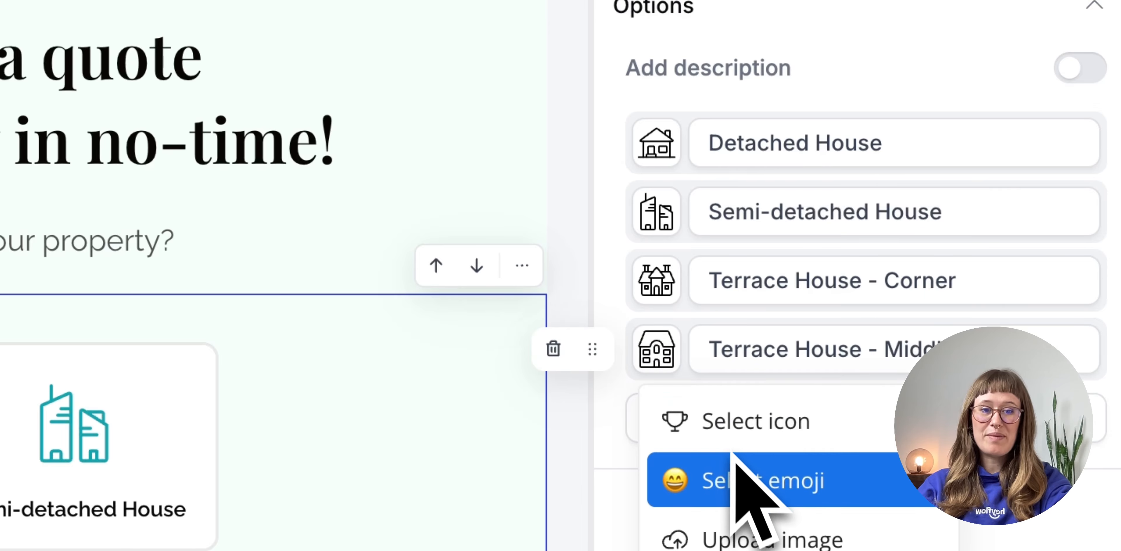
click(757, 429)
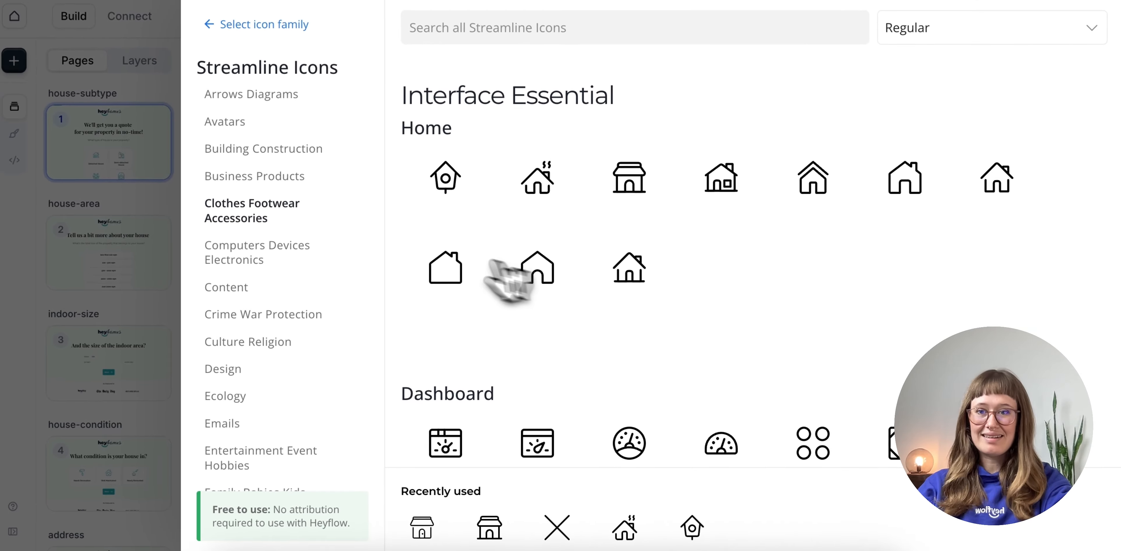
click(174, 275)
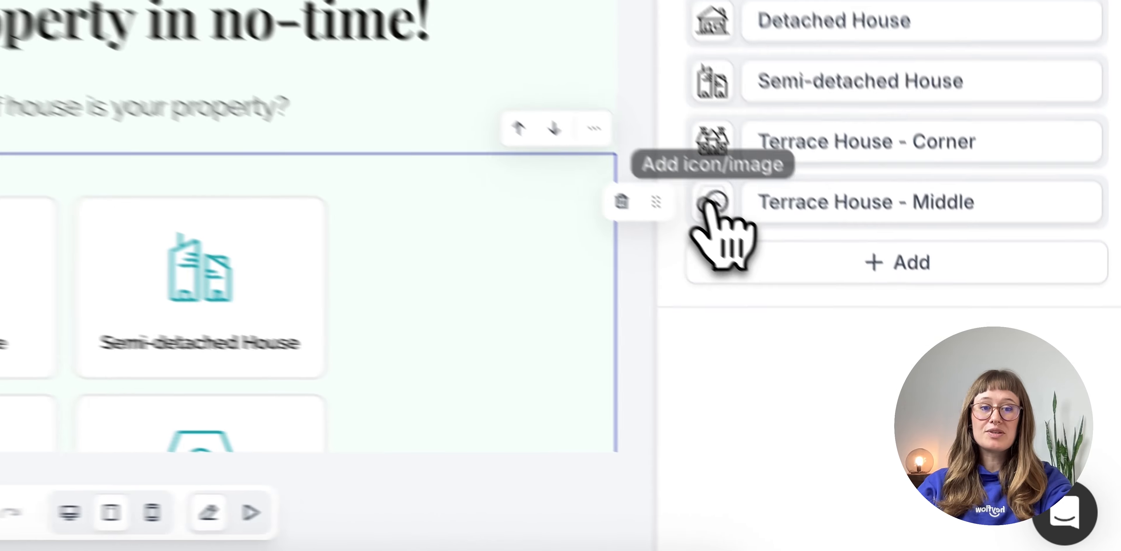
click(887, 344)
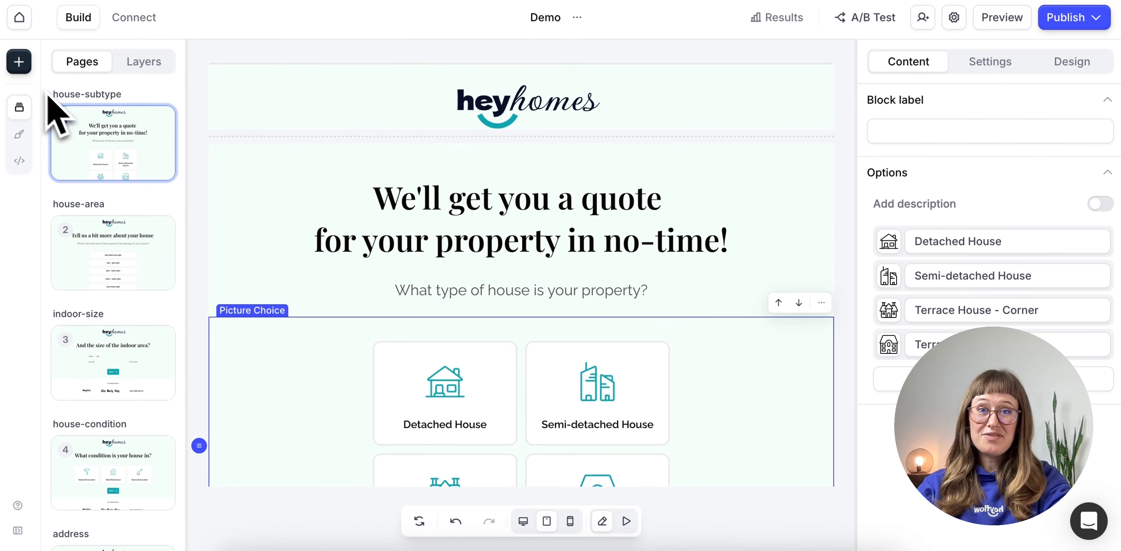
- Browse the input blocks available for the page
click(20, 62)
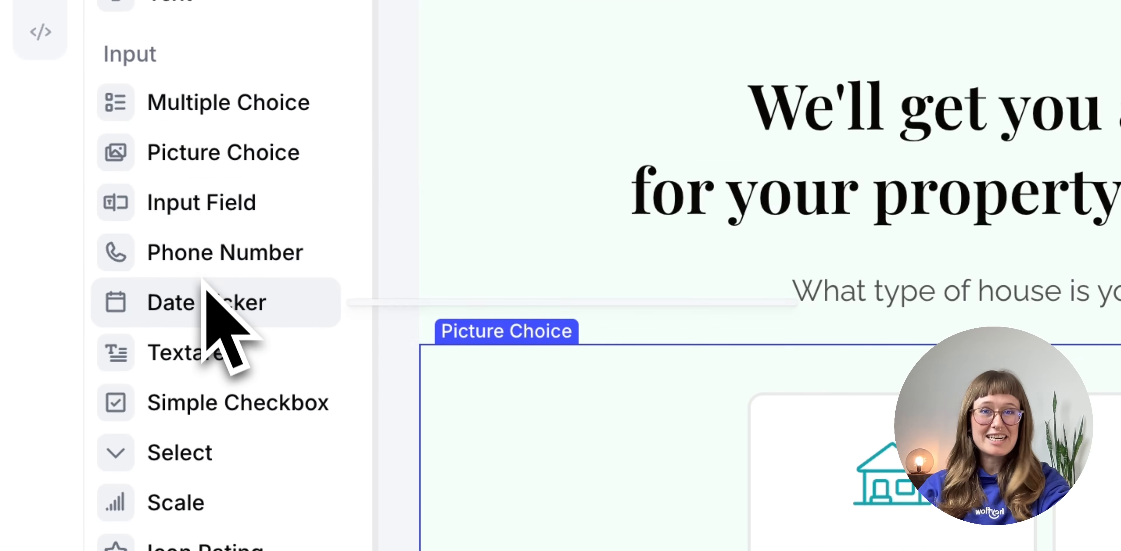
scroll(205, 327, down, 5)
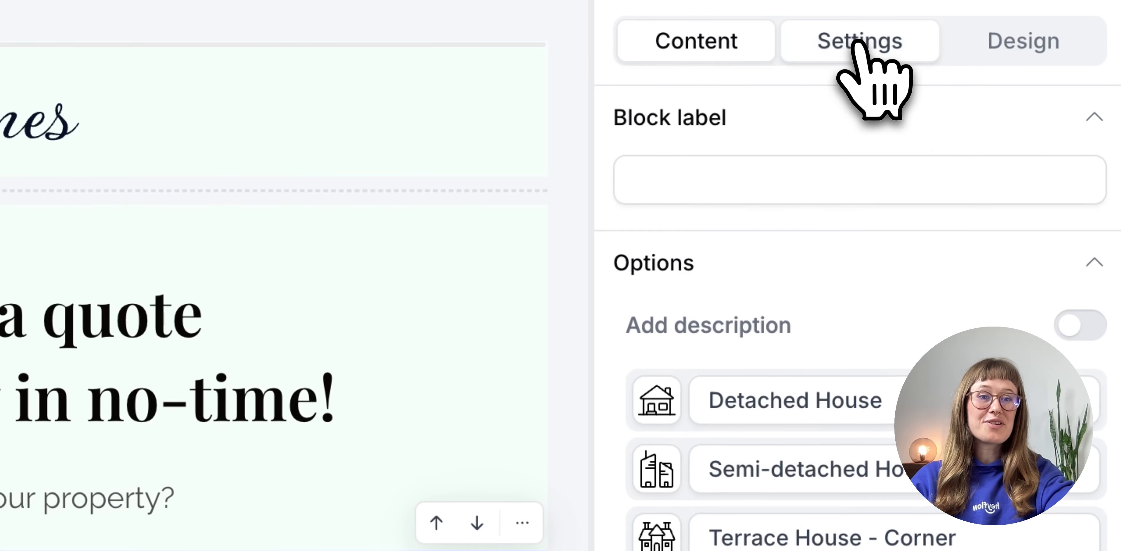
- Enable navigation on option click for the picture choice and set its navigation to Conditional logic
click(857, 41)
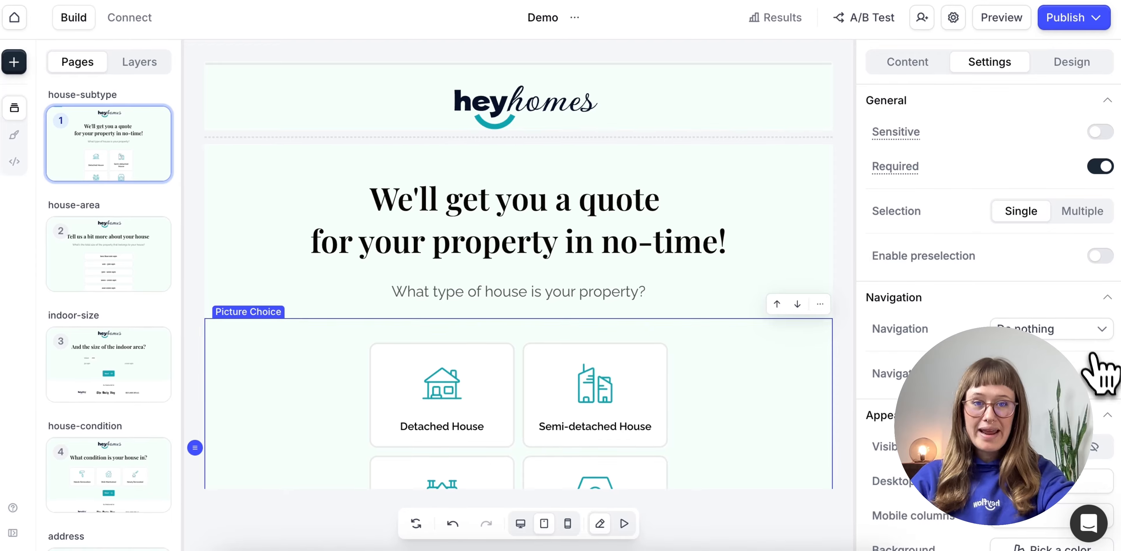
click(1100, 372)
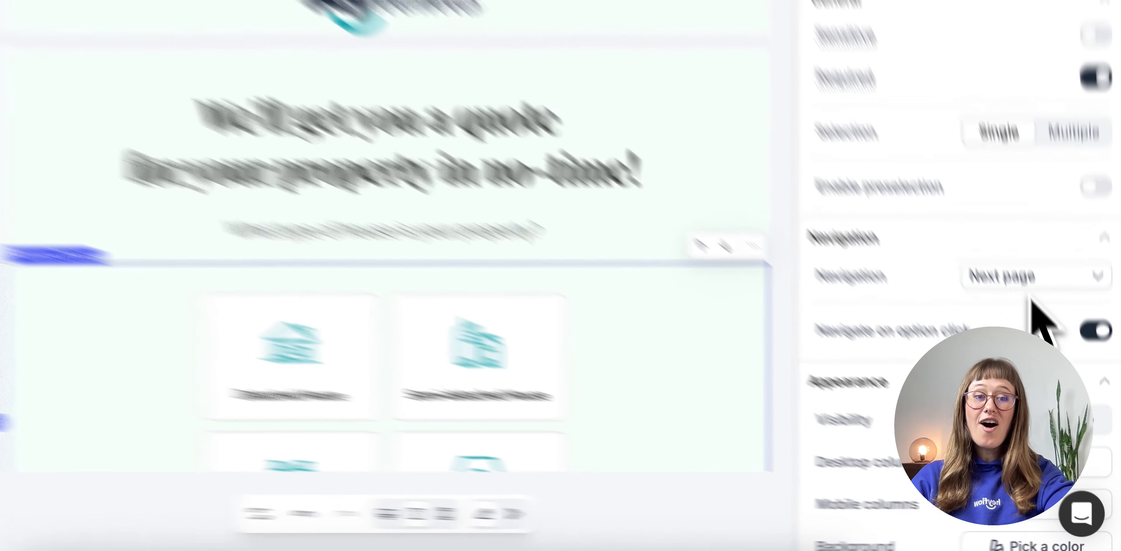
click(1032, 327)
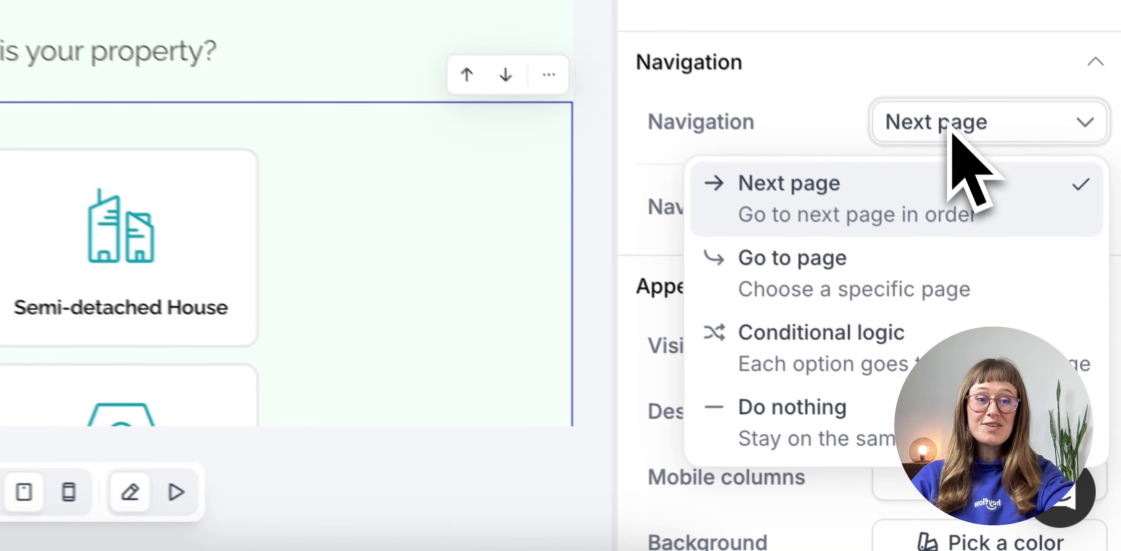
click(840, 331)
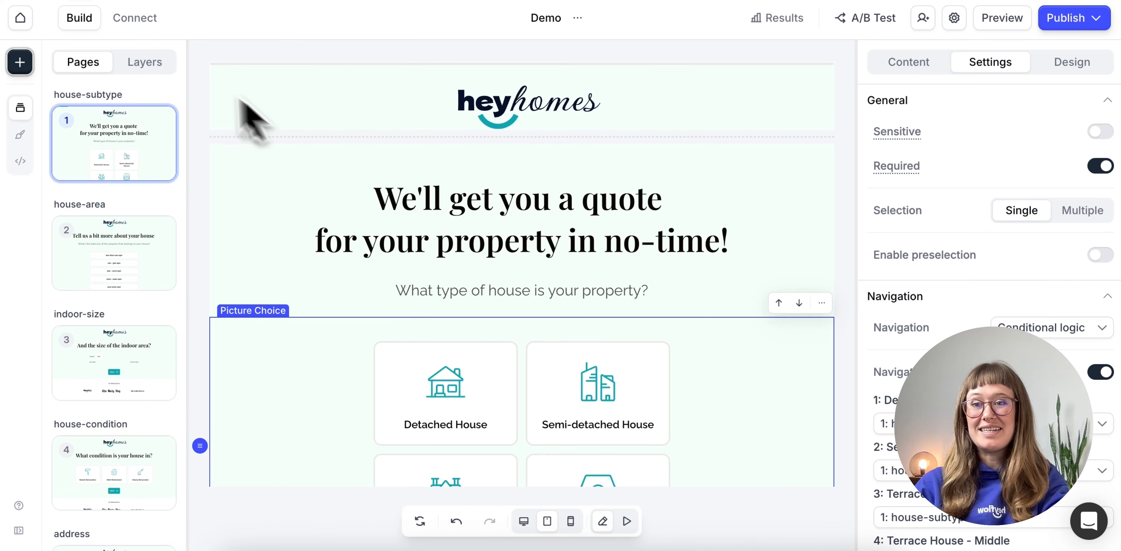
- Browse the available display blocks and preview Steps, Image and Logo Bar
click(19, 62)
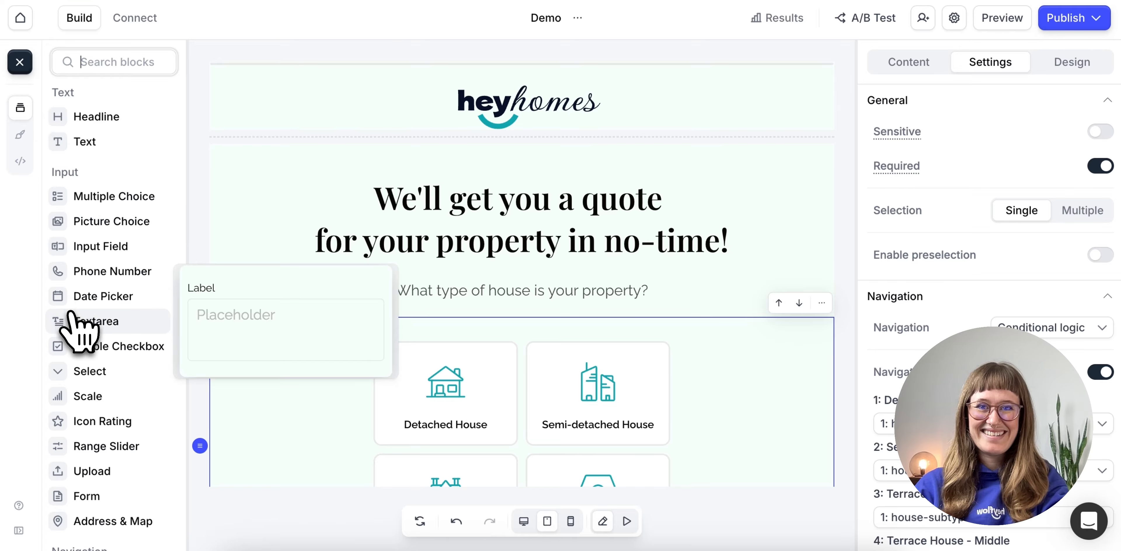
scroll(80, 318, down, 5)
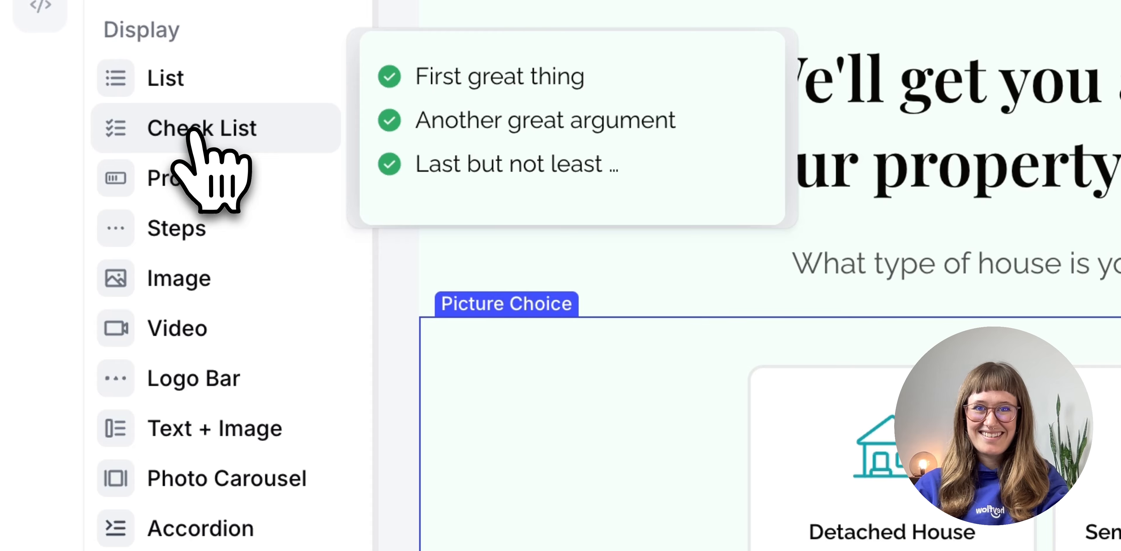
mouse_move(183, 225)
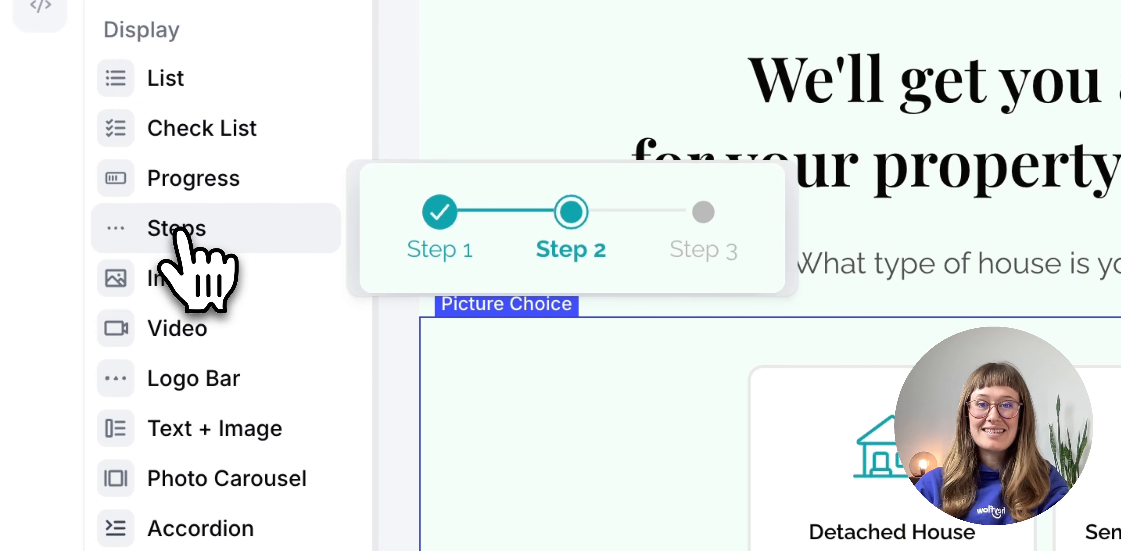
mouse_move(186, 276)
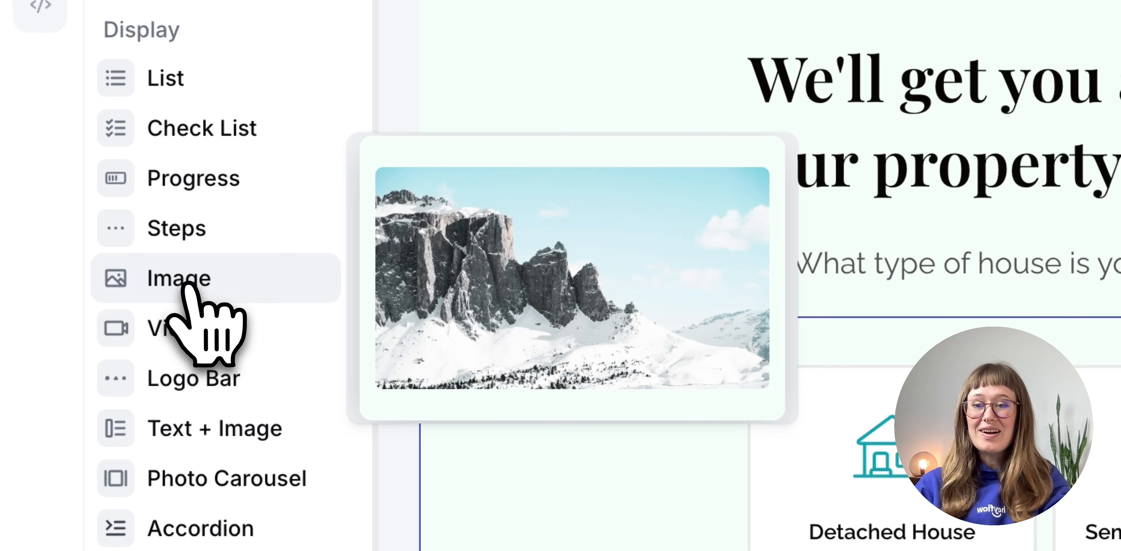
mouse_move(186, 369)
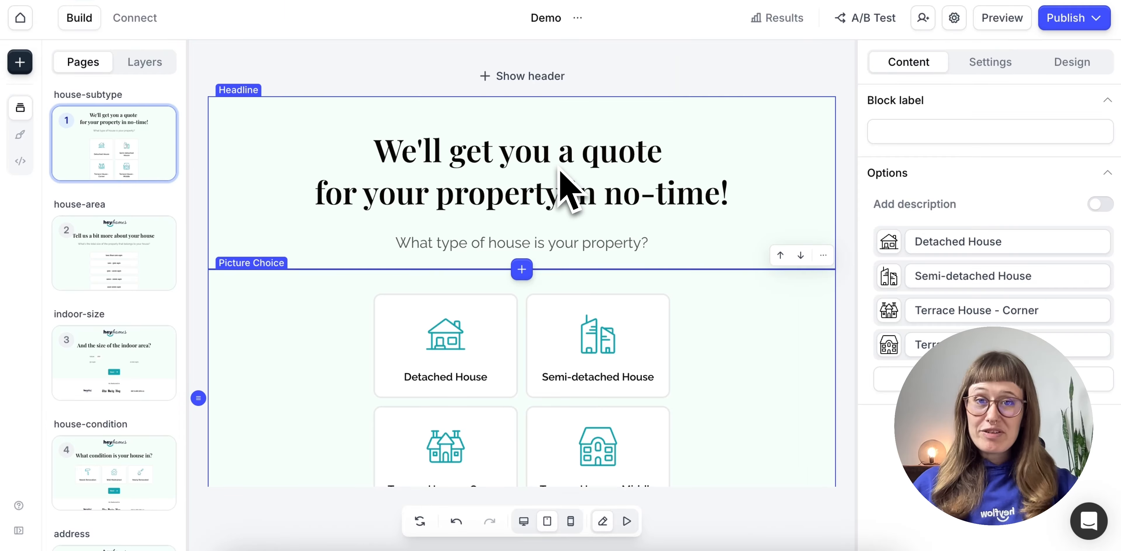
- Show the header with the logo above the house-subtype page's headline
click(523, 76)
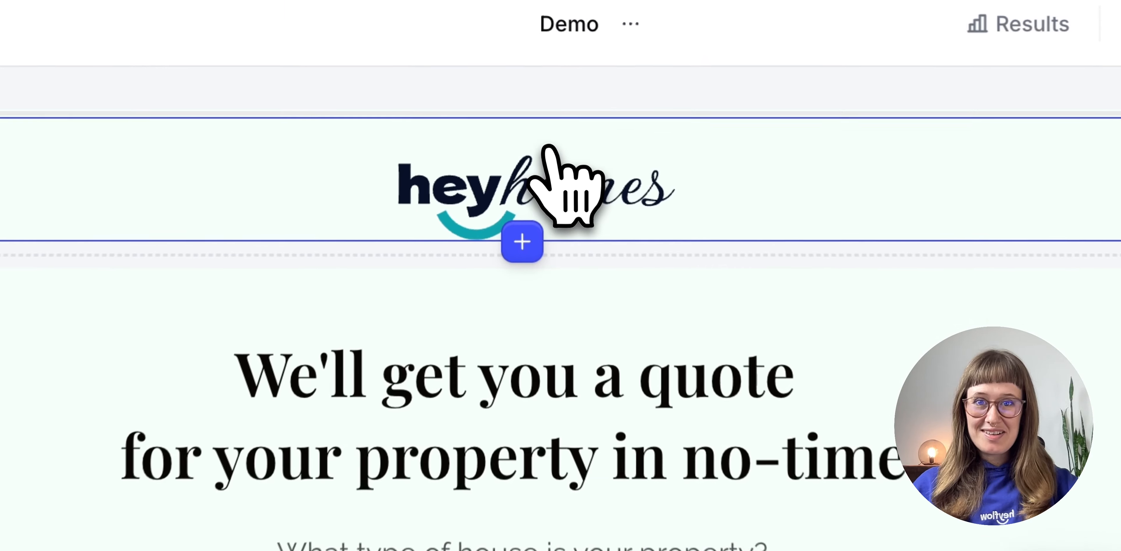
- Show the footer below the Get your quote button on the house-subtype page
scroll(551, 231, down, 5)
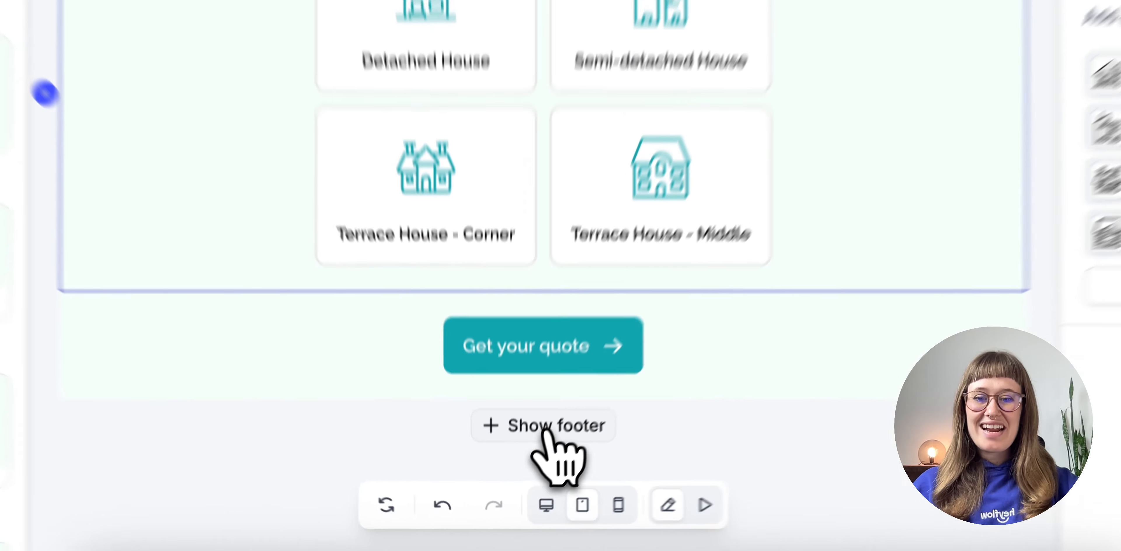
click(541, 424)
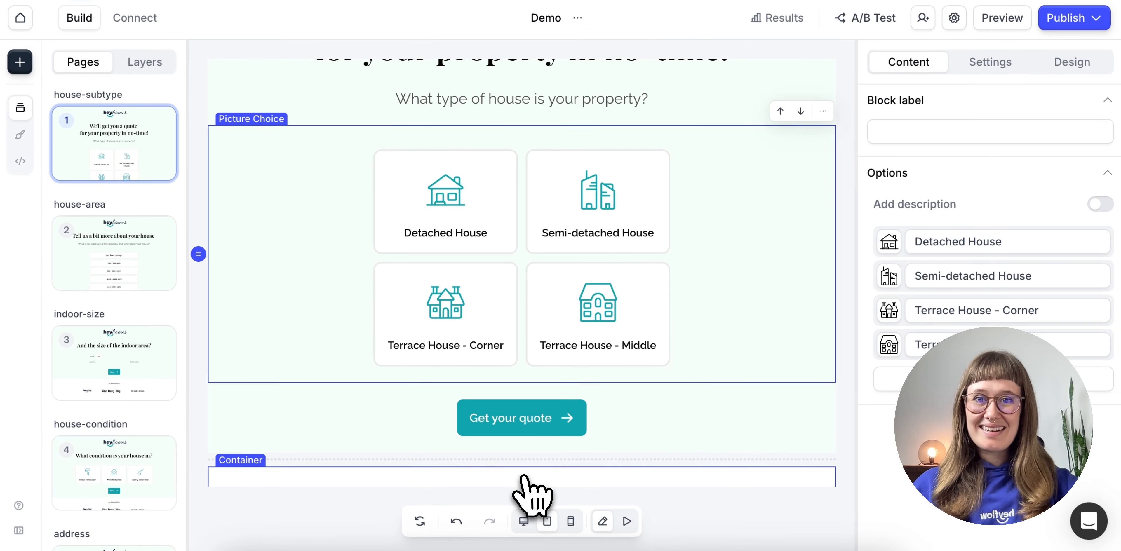
scroll(523, 476, up, 5)
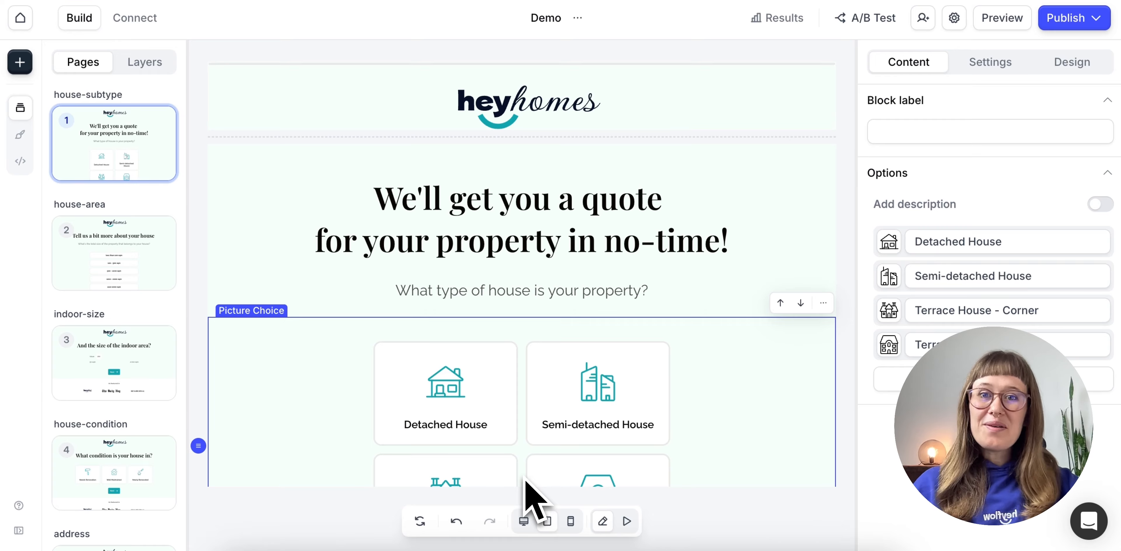
scroll(533, 498, down, 9)
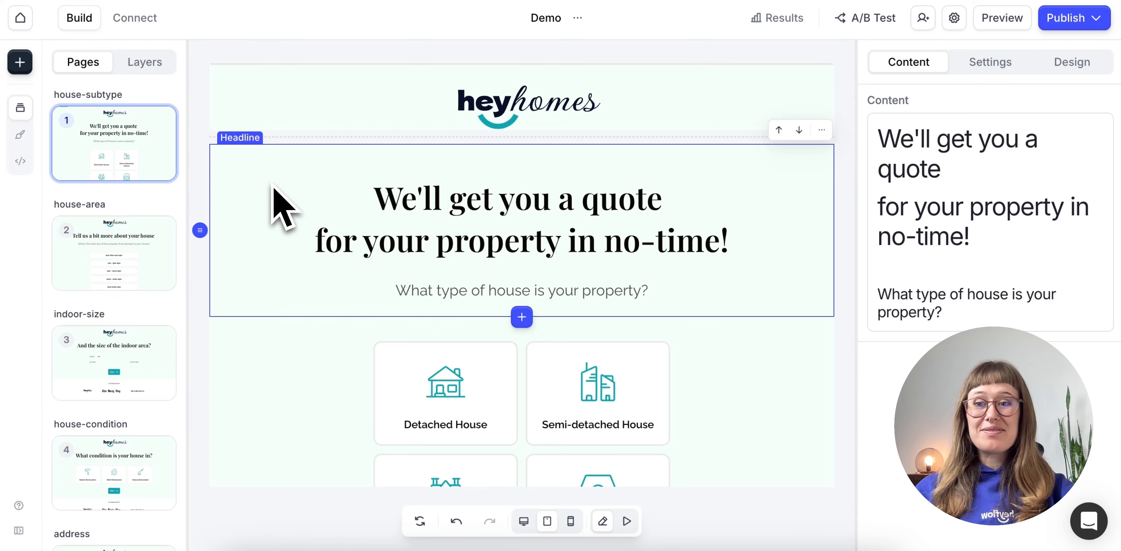
- Review the theme's basic styles, including its main colors and font families
click(20, 134)
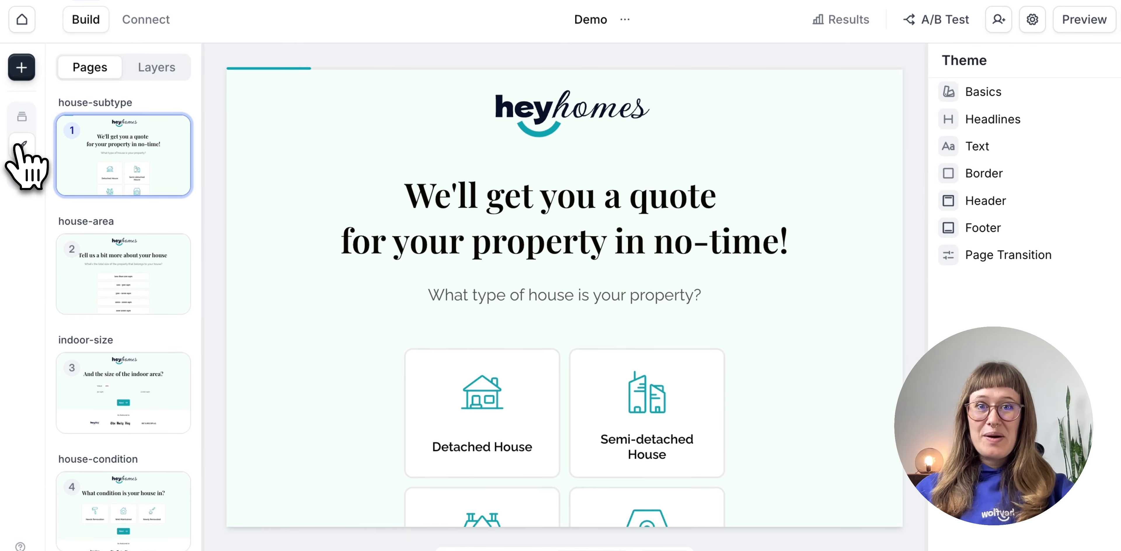
click(970, 92)
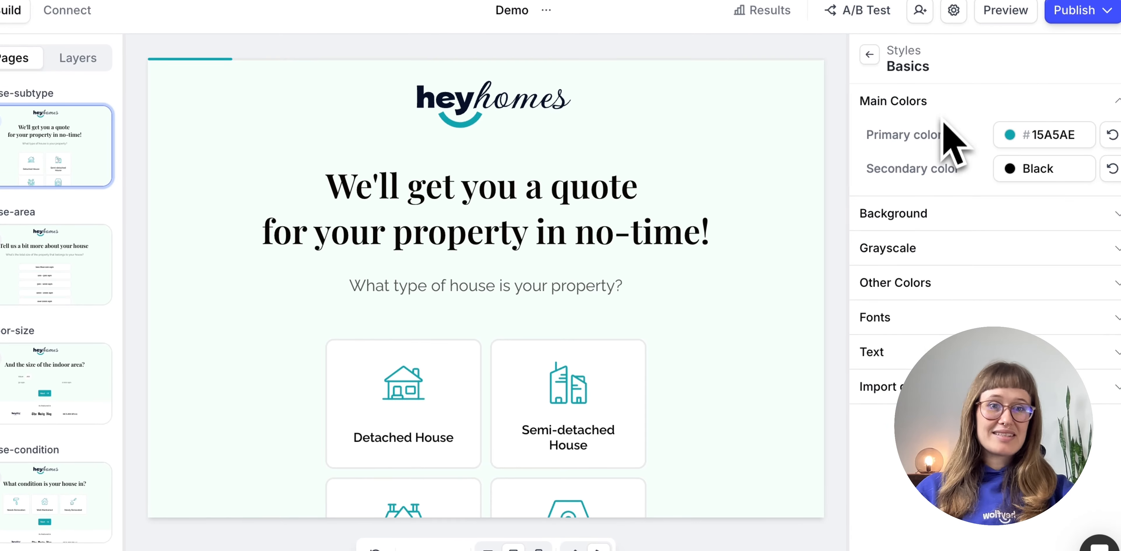
click(905, 318)
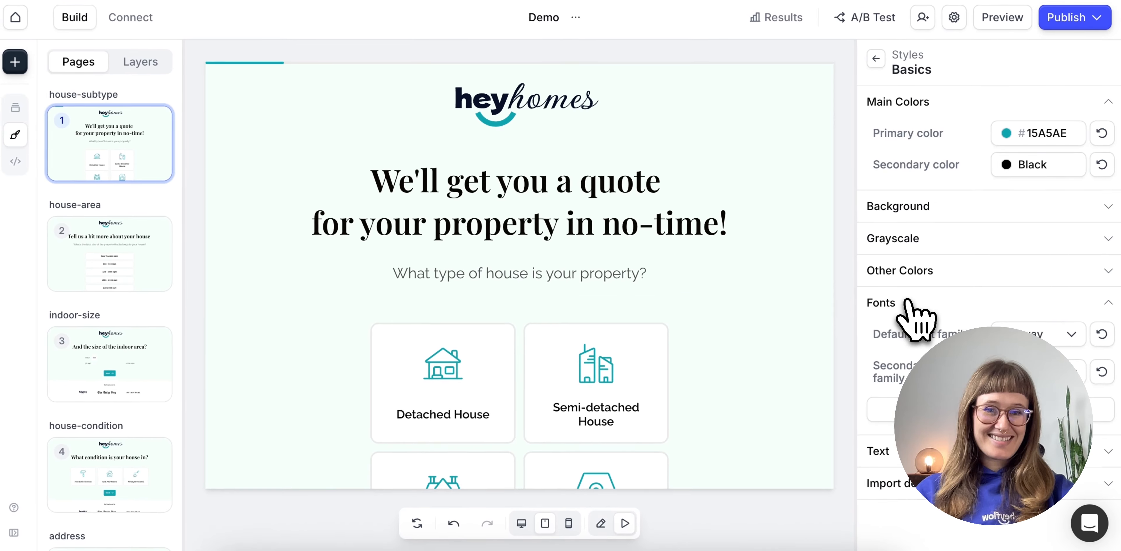
- Browse the picture choice block's design presets and look through the state-specific style settings of preset 5
click(534, 345)
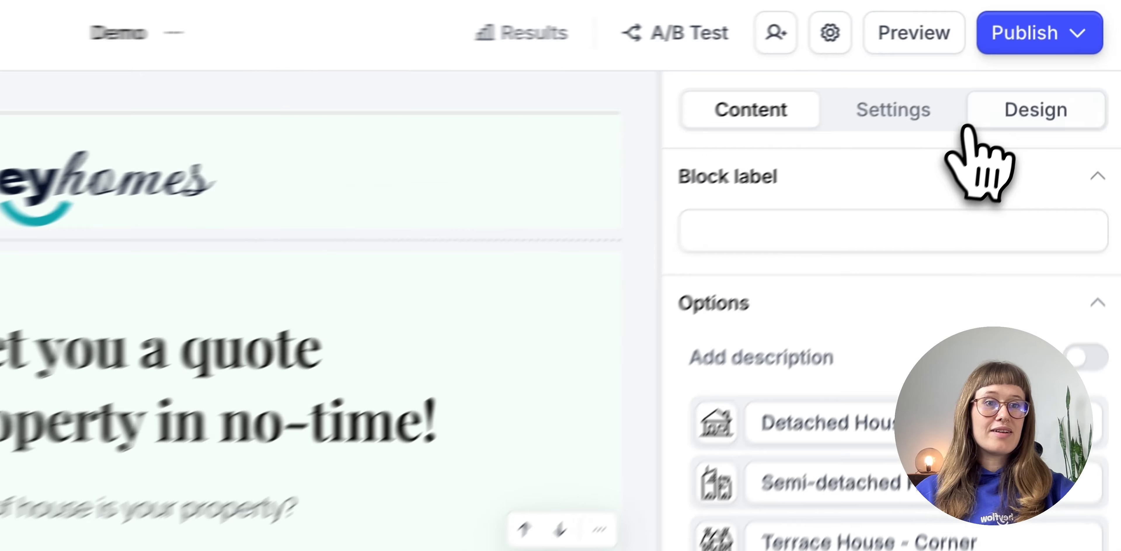
click(1088, 63)
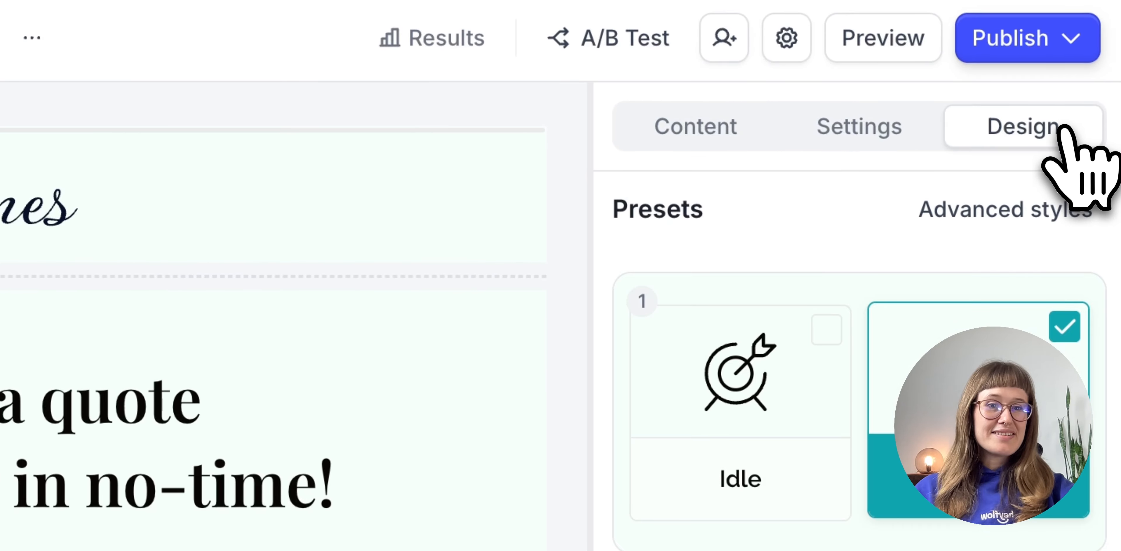
scroll(1061, 342, down, 10)
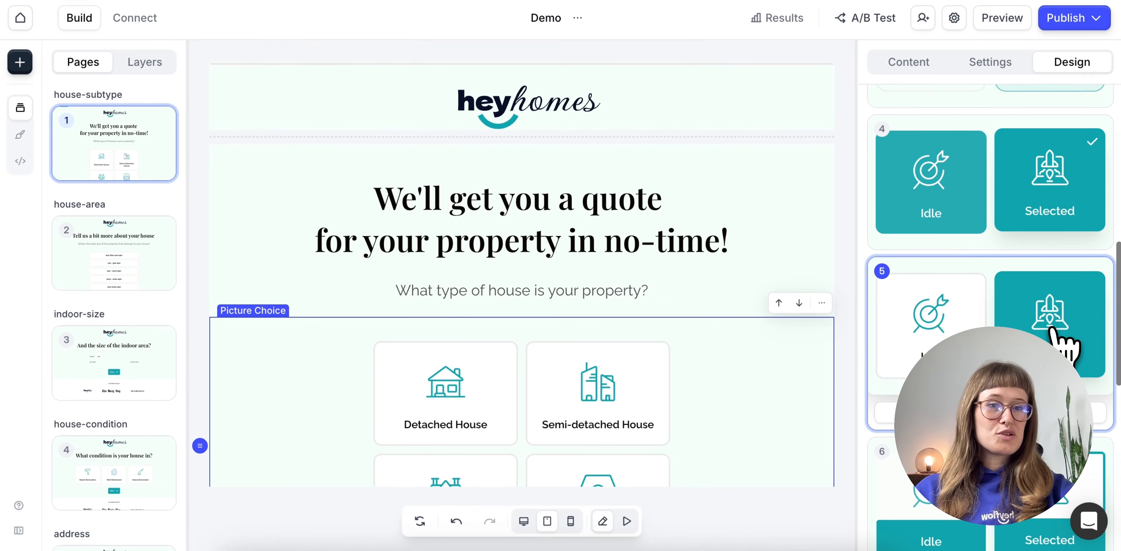
scroll(1062, 341, up, 10)
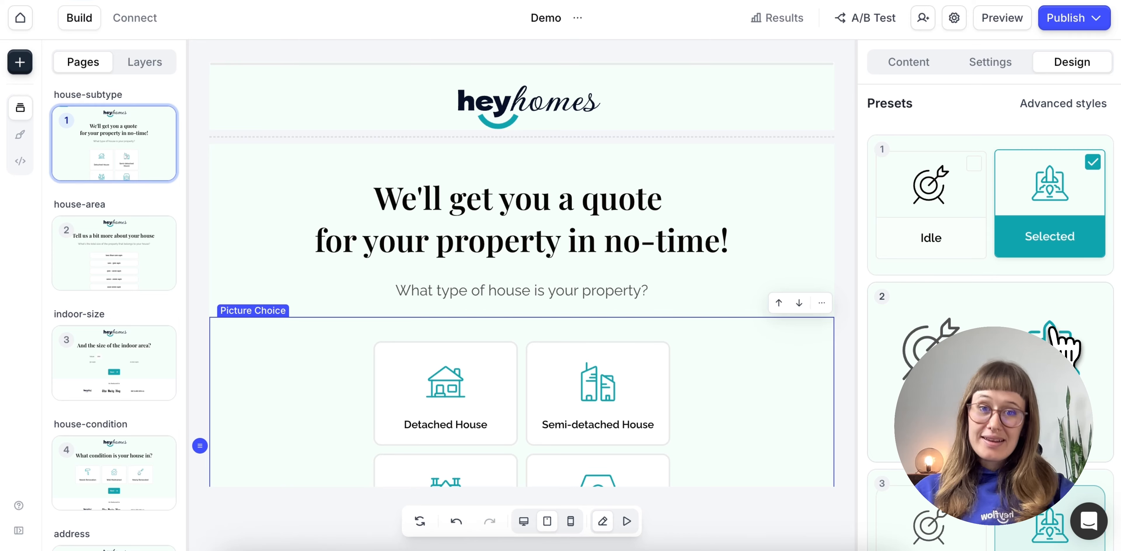
scroll(1062, 344, down, 10)
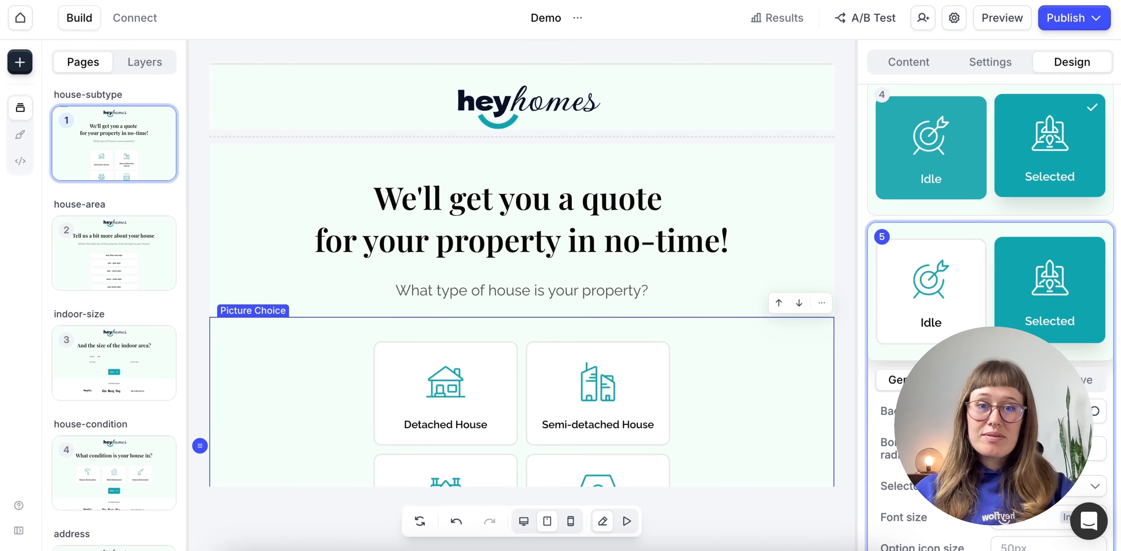
click(966, 380)
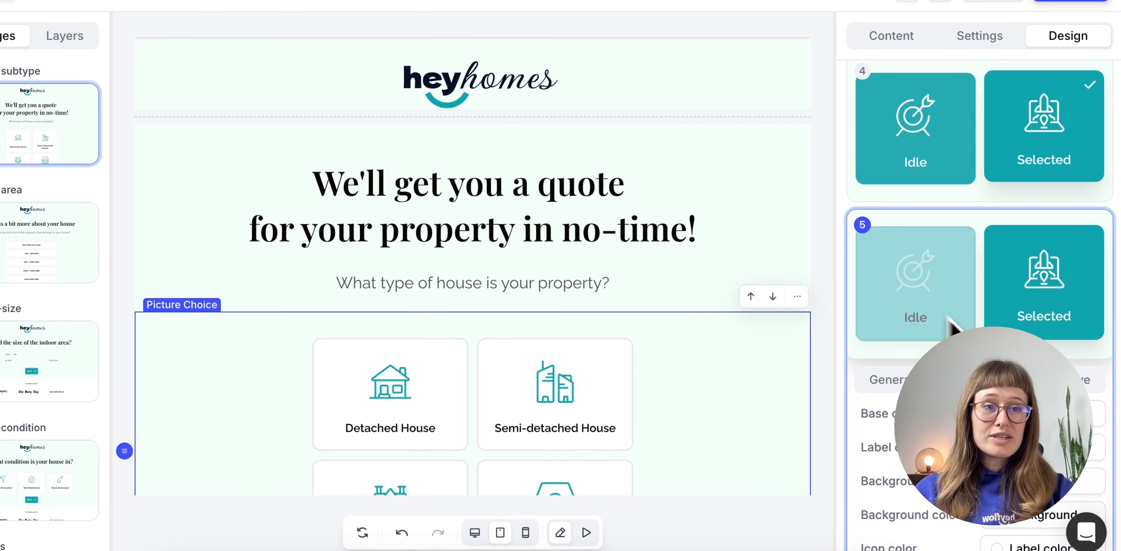
click(1062, 381)
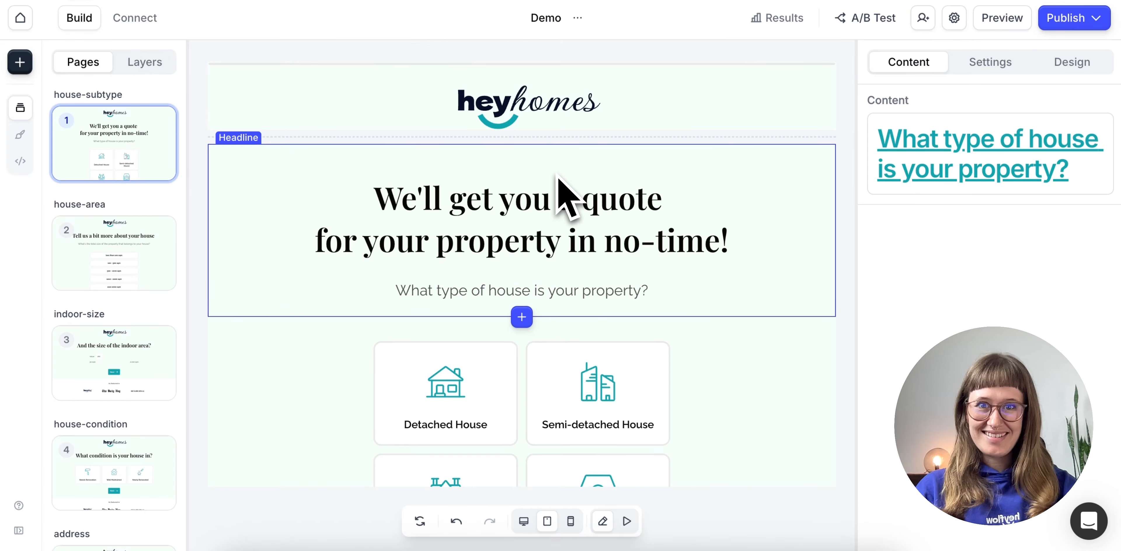
- Browse the response handler integrations, from notifications and CRM down to the automation platforms
click(134, 18)
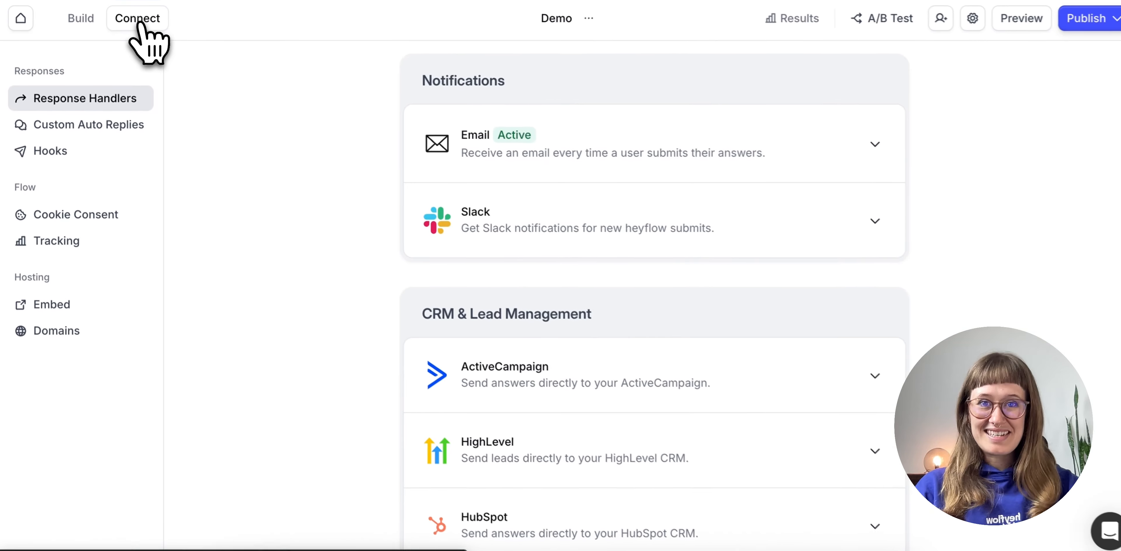
scroll(461, 396, down, 4)
scroll(468, 418, down, 15)
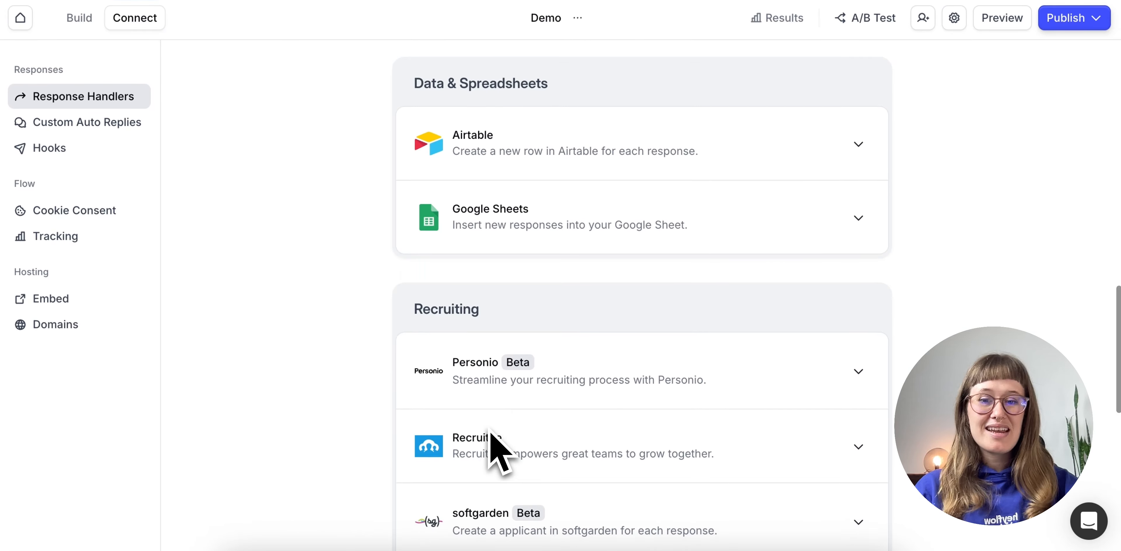
scroll(490, 431, down, 9)
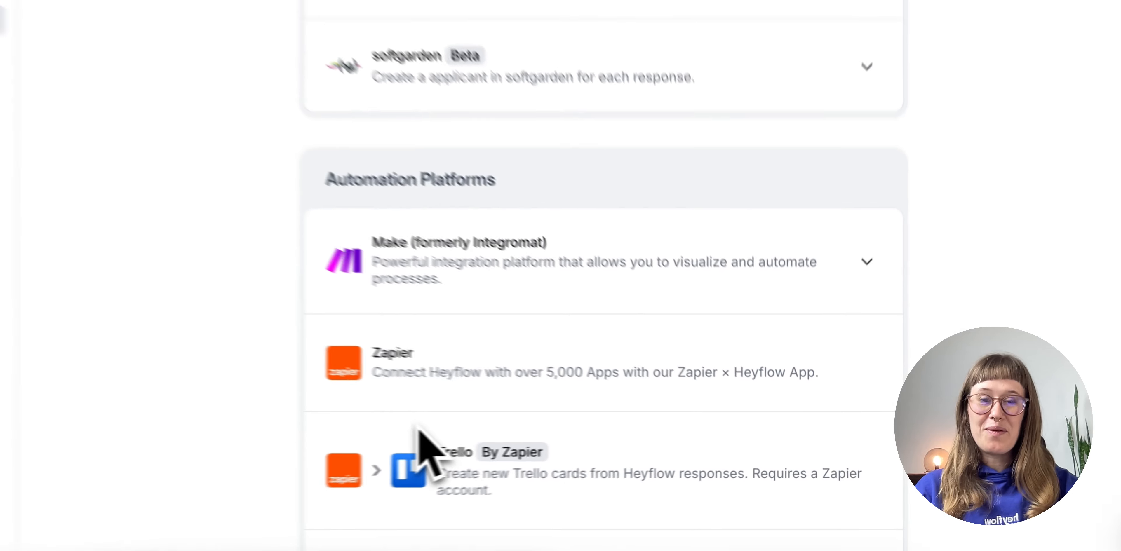
scroll(417, 429, down, 3)
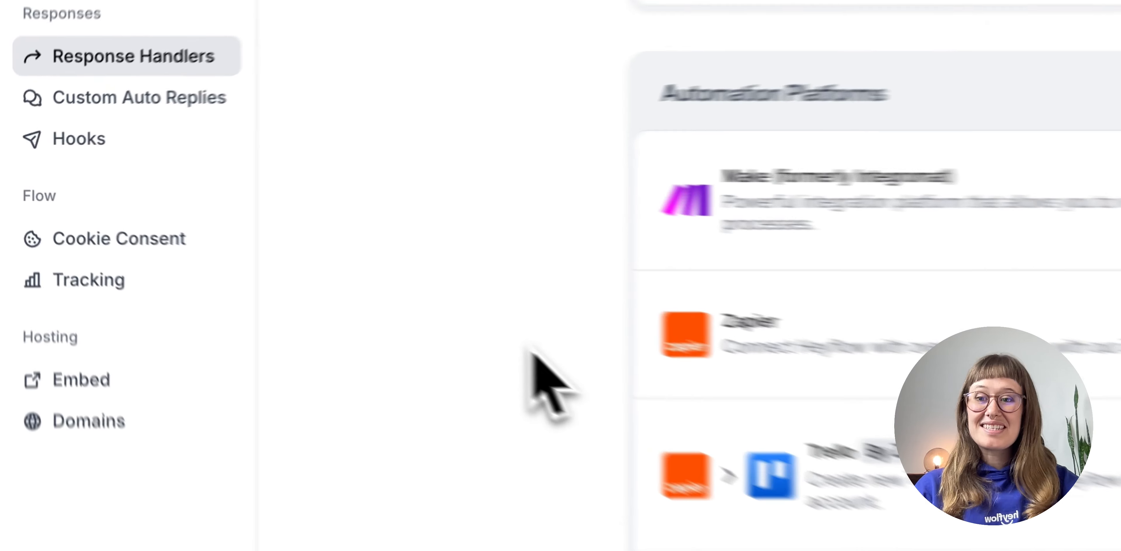
- View the flow's webhooks and the custom auto reply options for email and WhatsApp
click(159, 150)
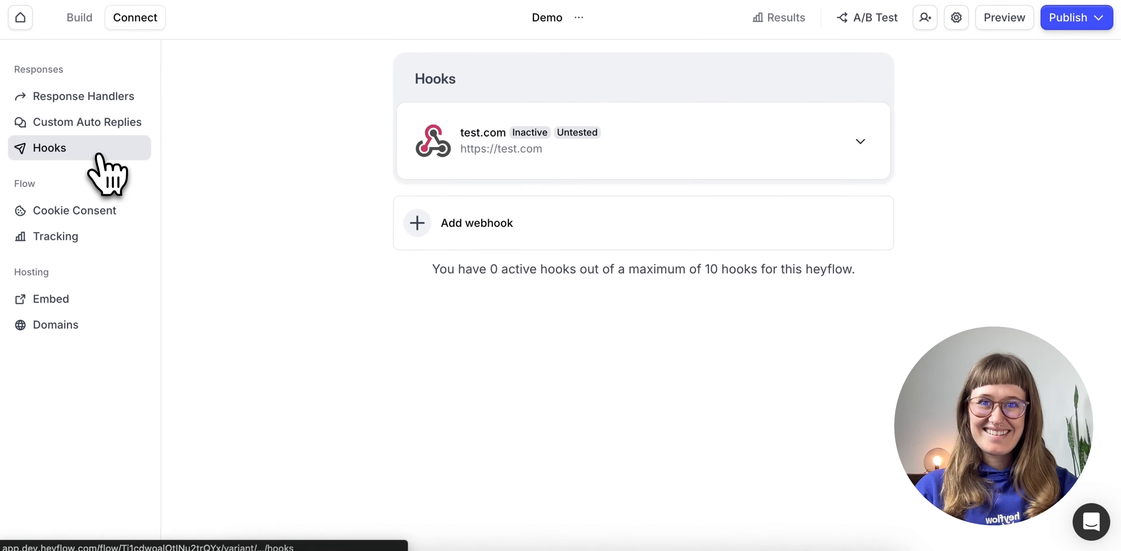
click(105, 125)
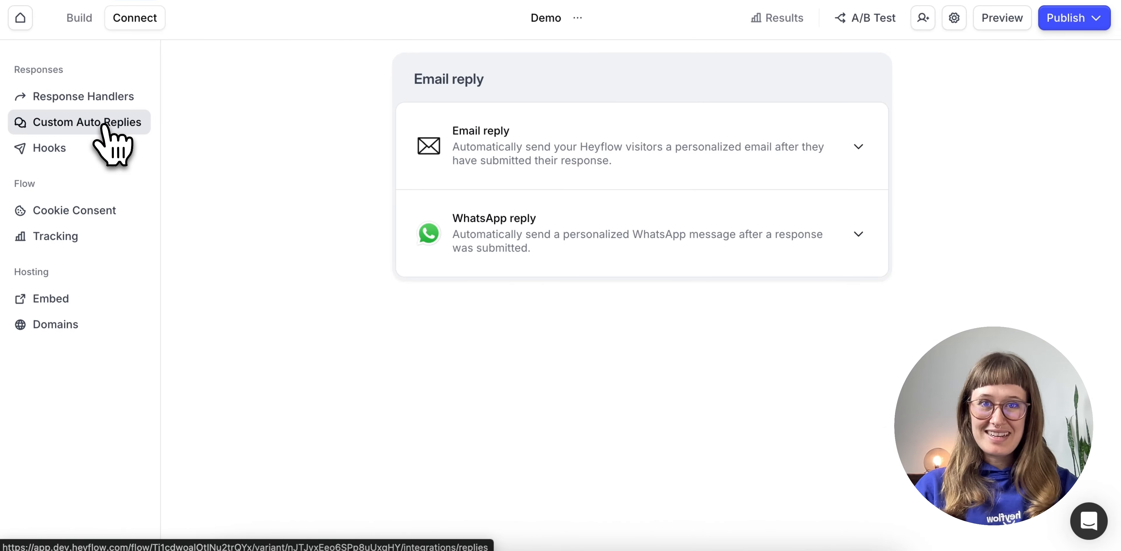
click(74, 151)
- View the flow's tracking integrations and cookie consent settings
click(57, 238)
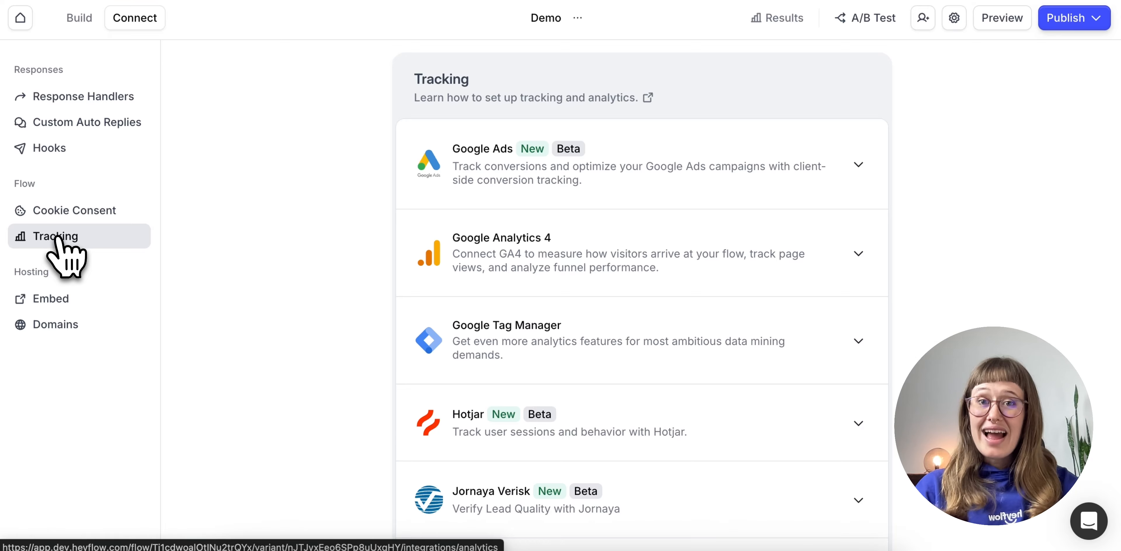
click(66, 216)
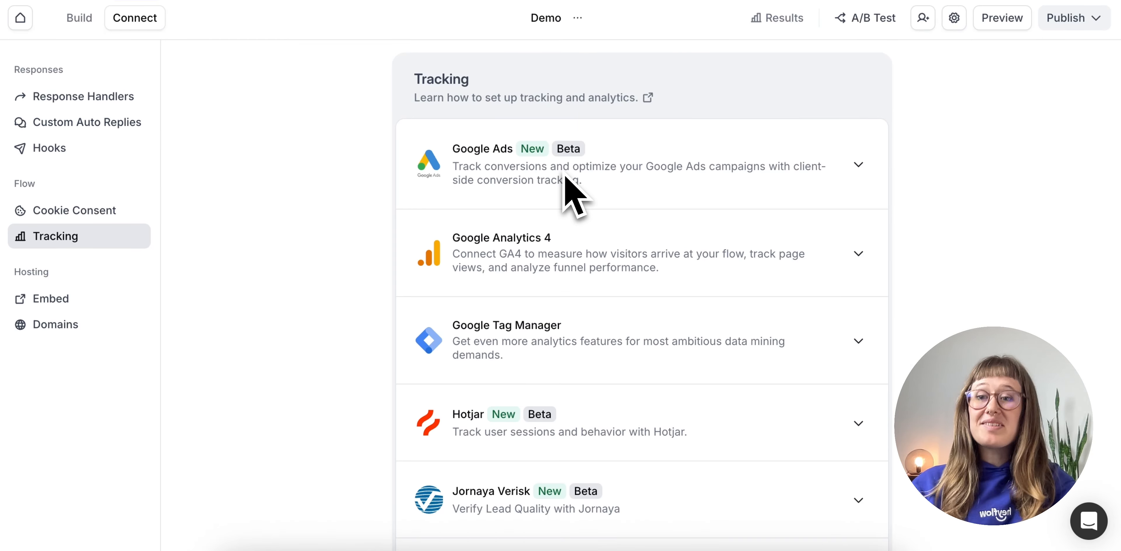
- View the flow's embed code and domains, and expand the setup details of my.demo.com
click(52, 300)
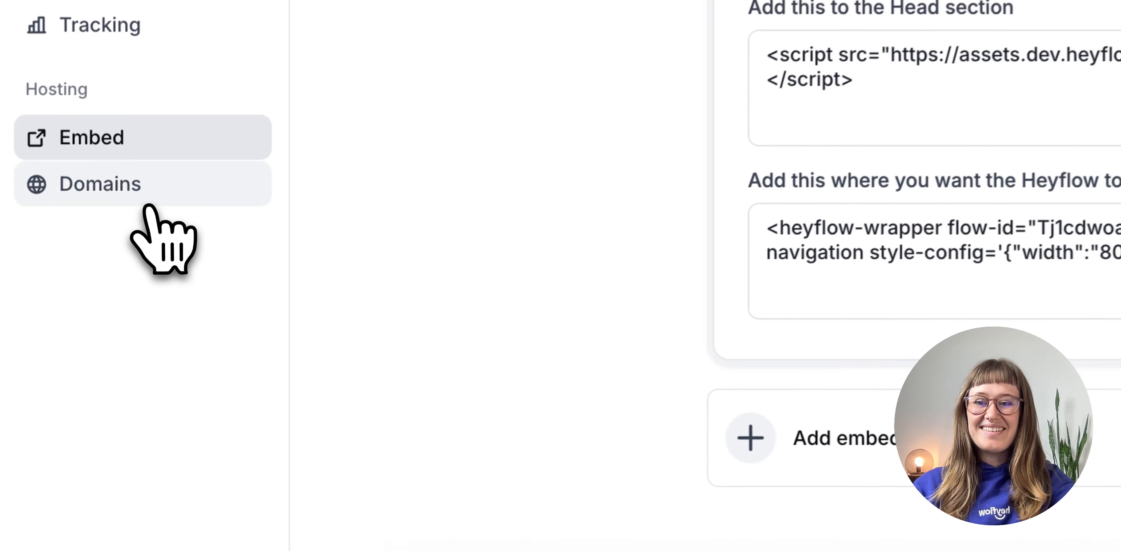
click(147, 204)
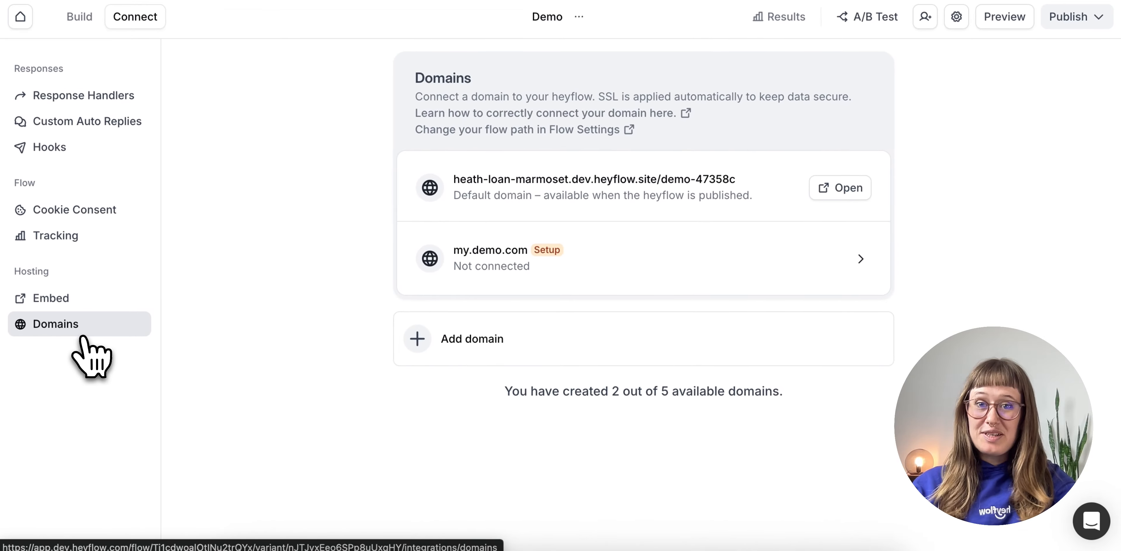
click(551, 257)
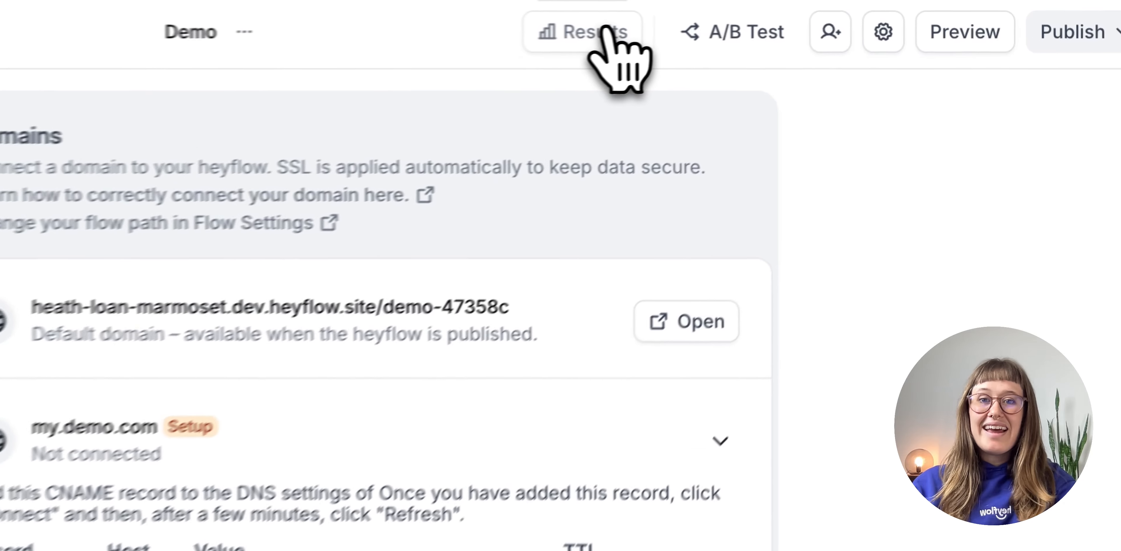
- Open the flow's analytics dashboard and review its metrics down to the per-page drop-off table
click(774, 18)
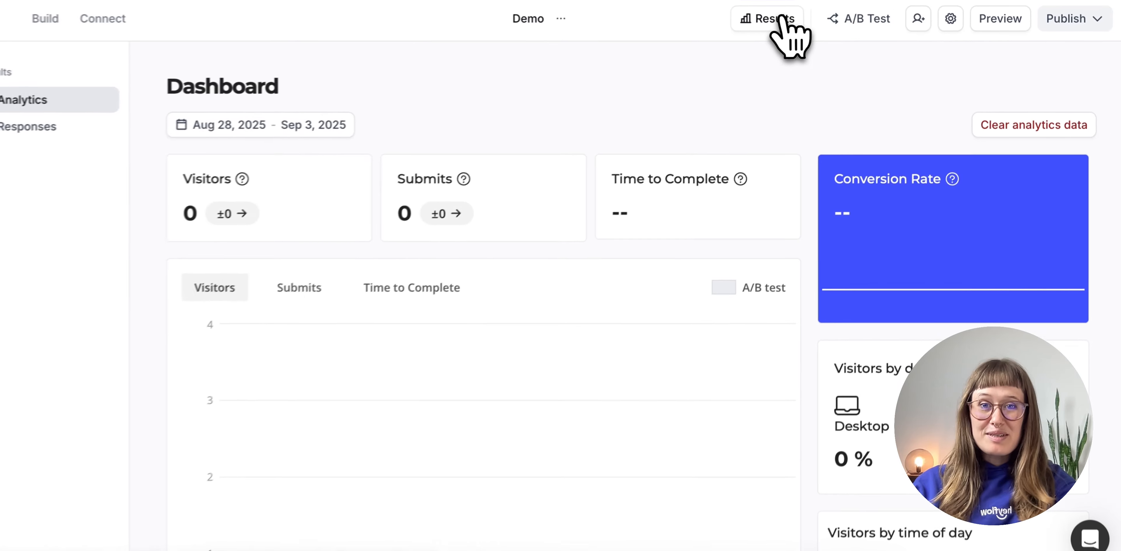
scroll(598, 168, down, 1)
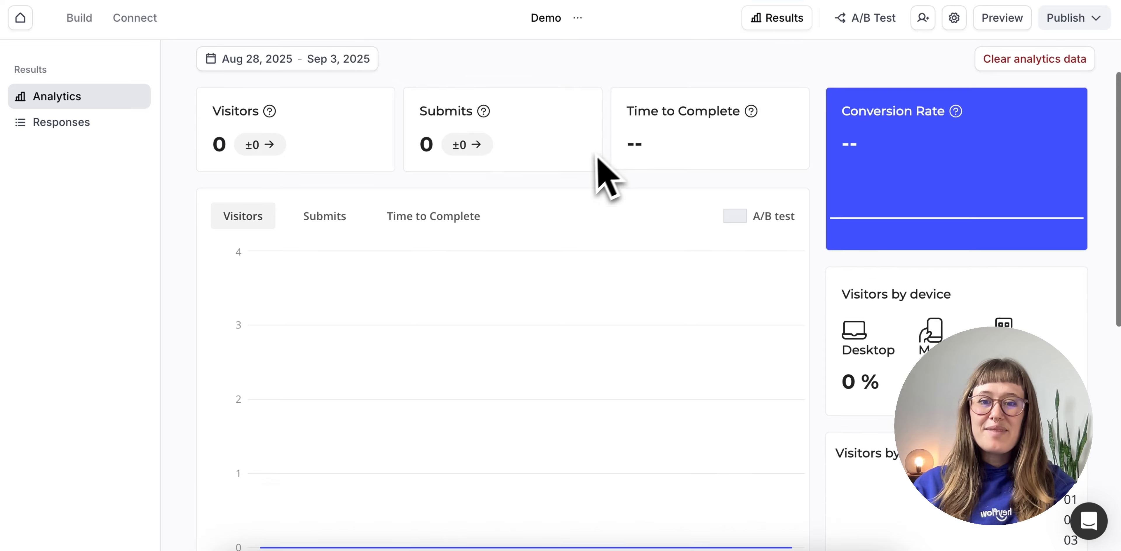
scroll(598, 167, down, 8)
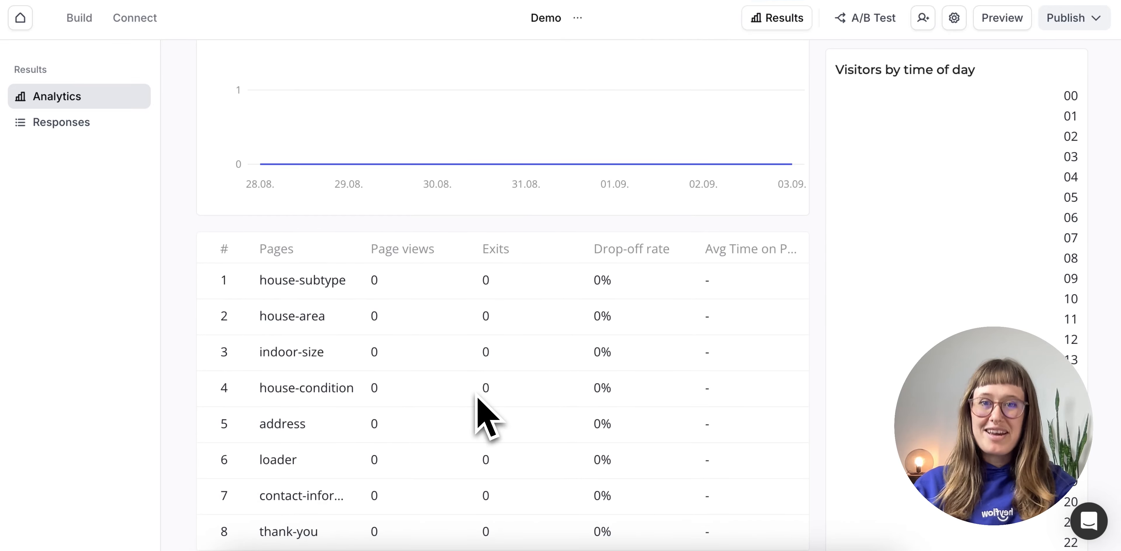